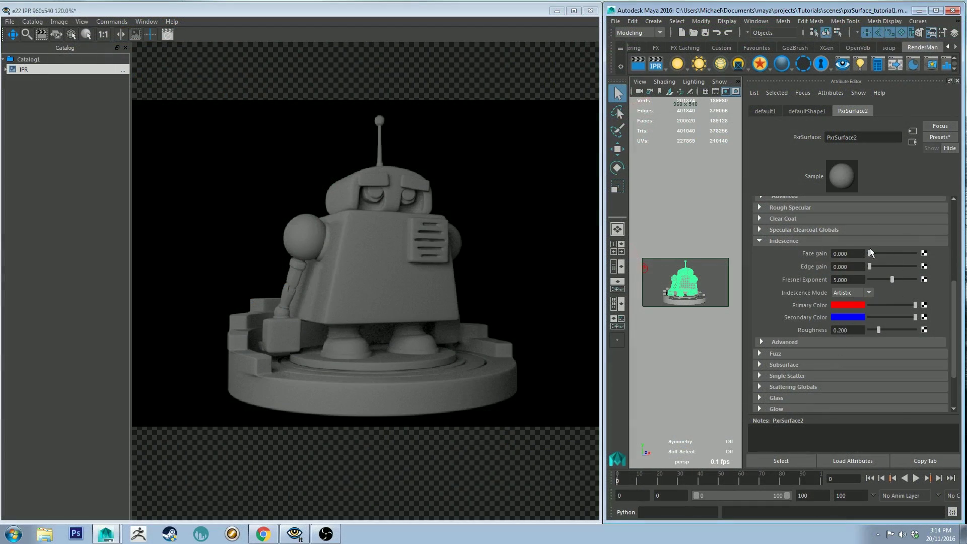
# Step: Start an interactive IPR render of the robot and raise the iridescence face gain to 1
pyautogui.click(654, 64)
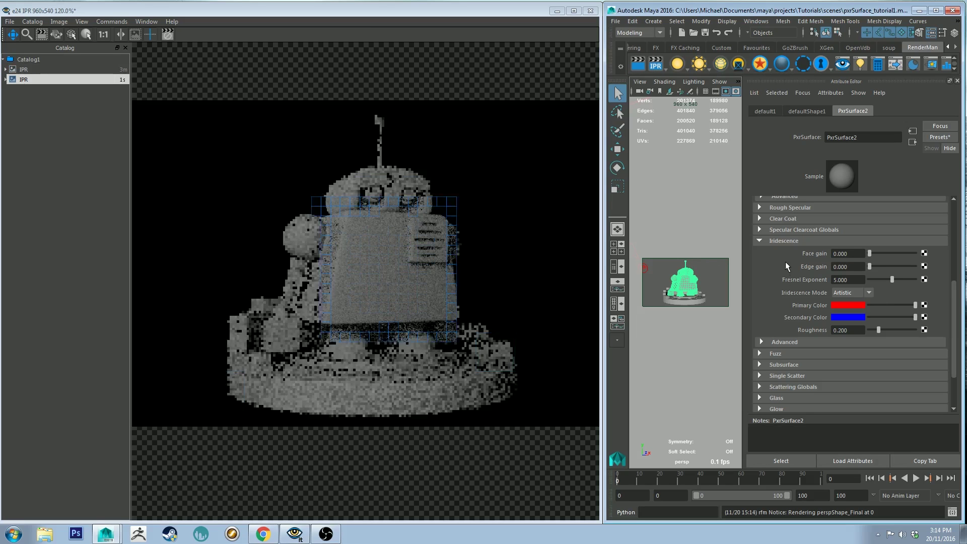
pyautogui.click(869, 254)
pyautogui.moveTo(869, 254); pyautogui.dragTo(916, 254)
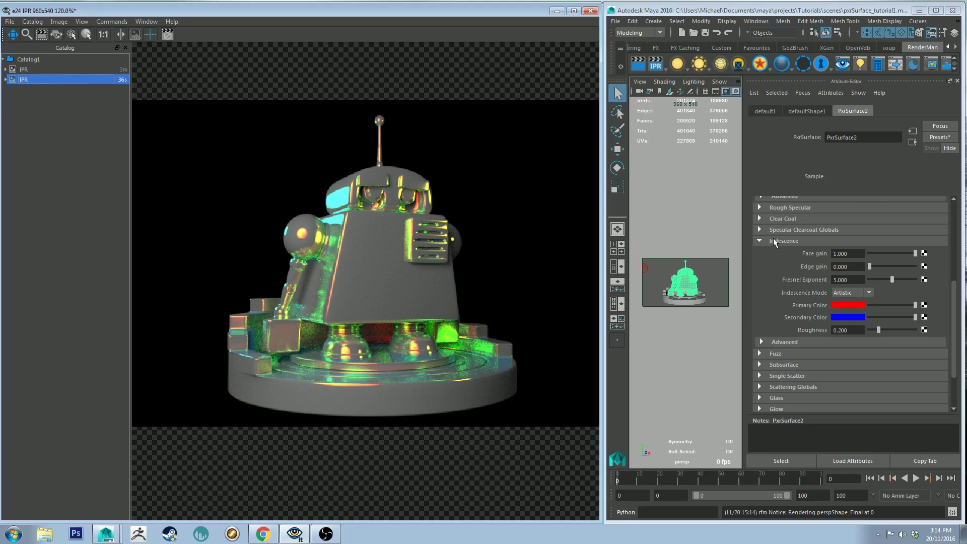
# Step: Change the iridescence secondary color from the color wheel to a bright green
pyautogui.click(836, 305)
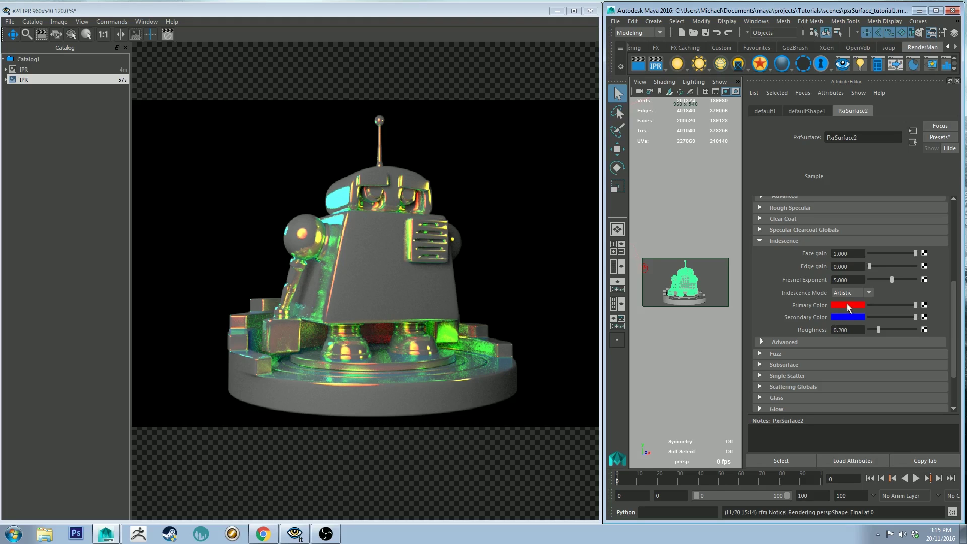
pyautogui.click(846, 304)
pyautogui.click(849, 318)
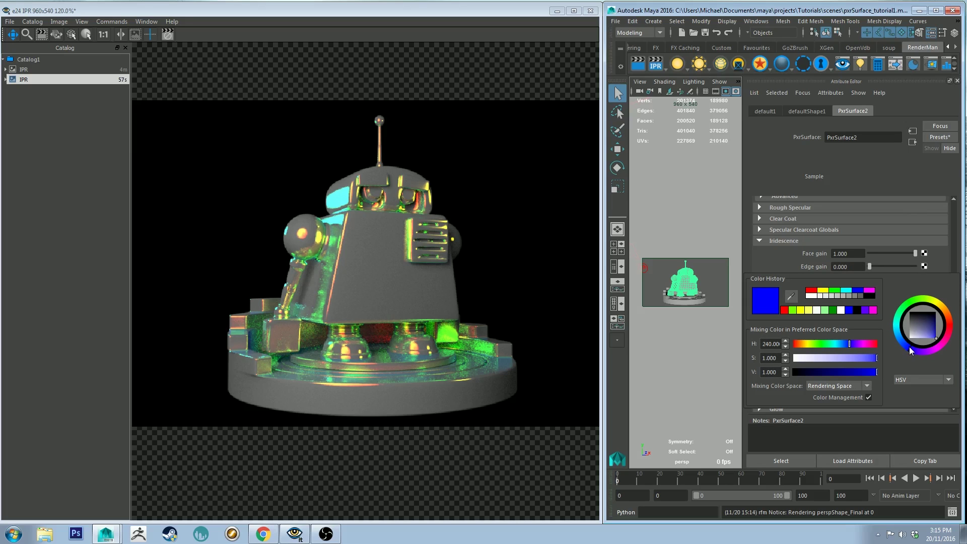
pyautogui.moveTo(910, 346); pyautogui.dragTo(904, 308)
pyautogui.click(765, 310)
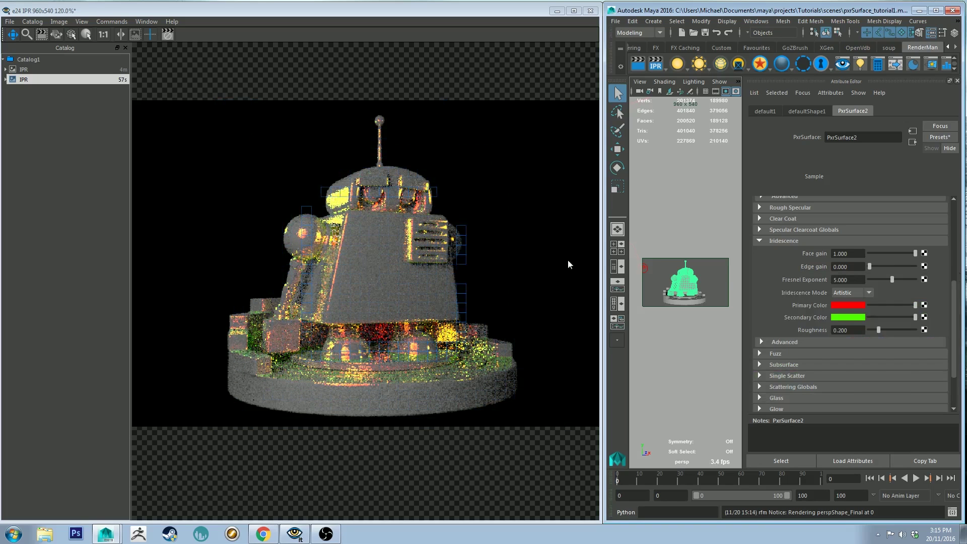
# Step: Try a yellow primary color and a magenta secondary color for the iridescence
pyautogui.click(840, 303)
pyautogui.click(935, 297)
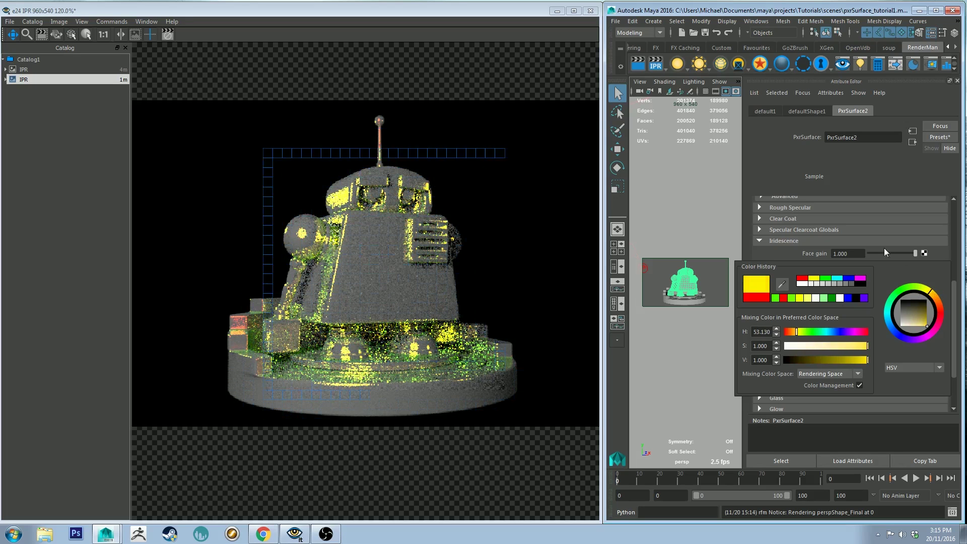
pyautogui.click(836, 316)
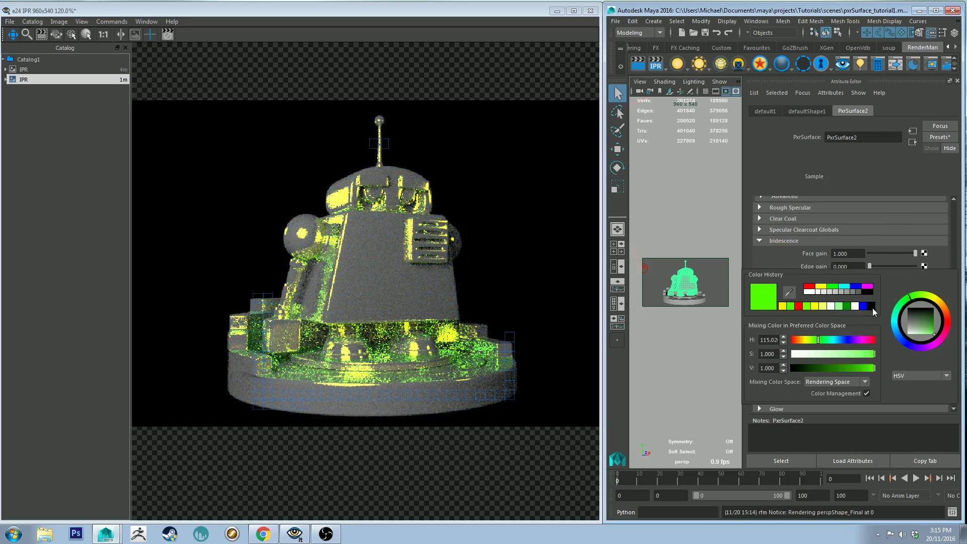
pyautogui.moveTo(911, 343)
pyautogui.mouseDown()
pyautogui.moveTo(935, 345)
pyautogui.moveTo(925, 336)
pyautogui.moveTo(927, 348)
pyautogui.moveTo(929, 340)
pyautogui.mouseUp()
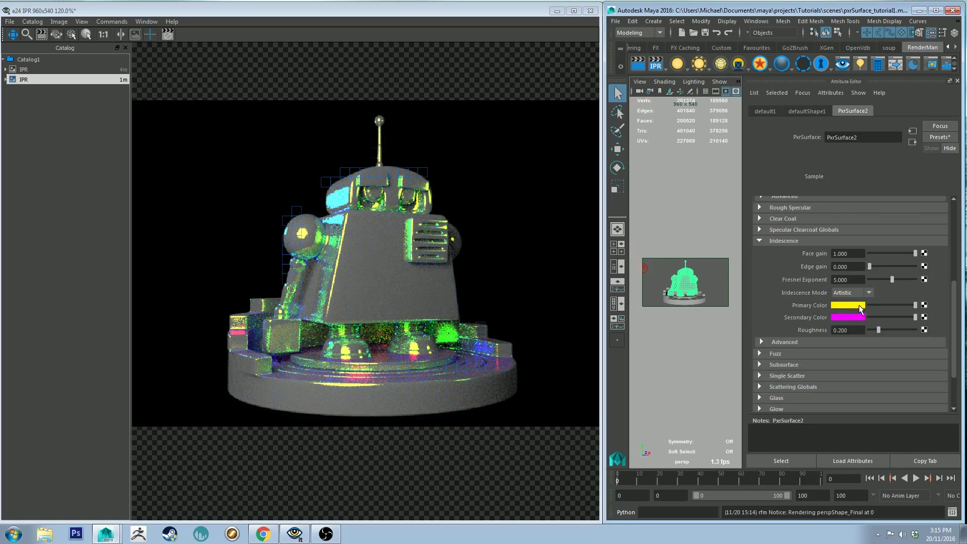
pyautogui.click(855, 305)
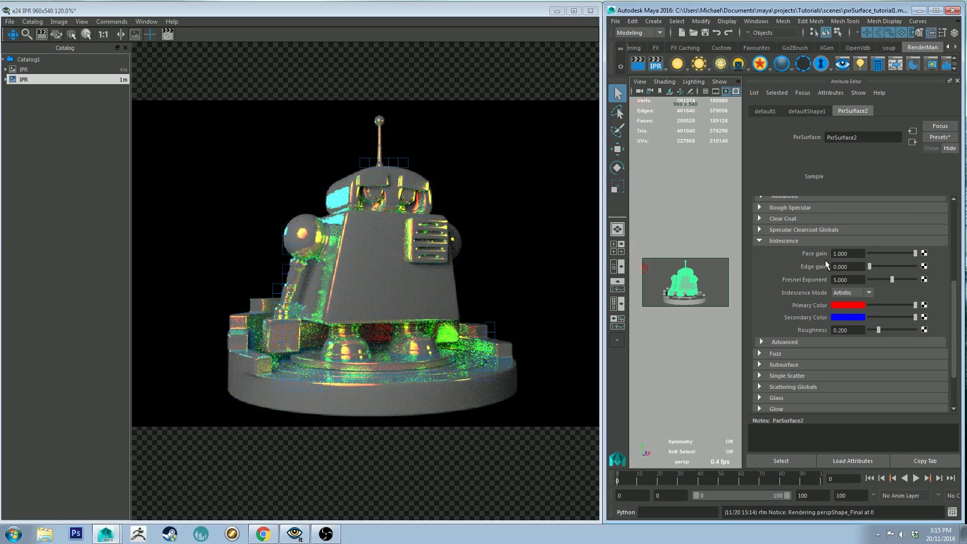
# Step: Raise the iridescence roughness to 0.45
pyautogui.moveTo(868, 266)
pyautogui.mouseDown()
pyautogui.moveTo(899, 267)
pyautogui.moveTo(865, 275)
pyautogui.mouseUp()
pyautogui.scroll(-2, 799, 265)
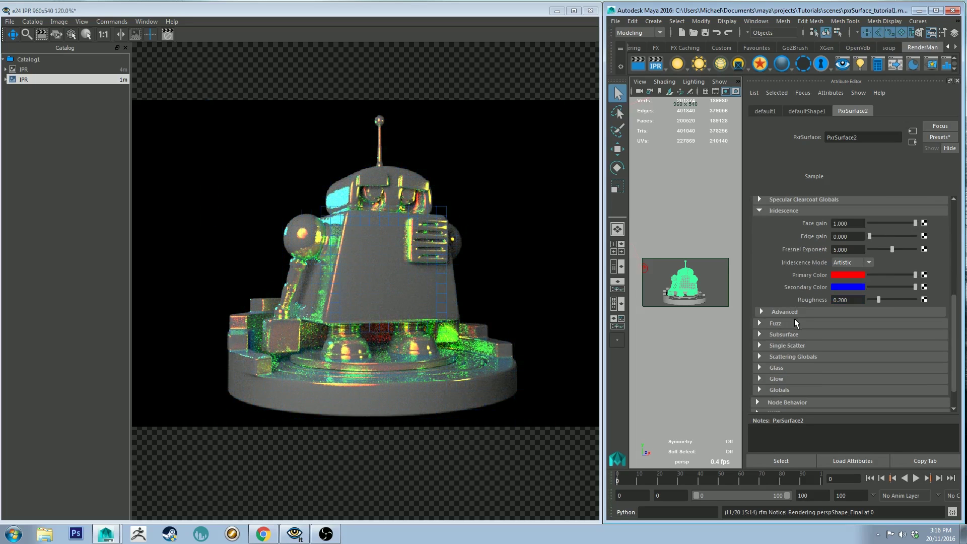
pyautogui.click(889, 300)
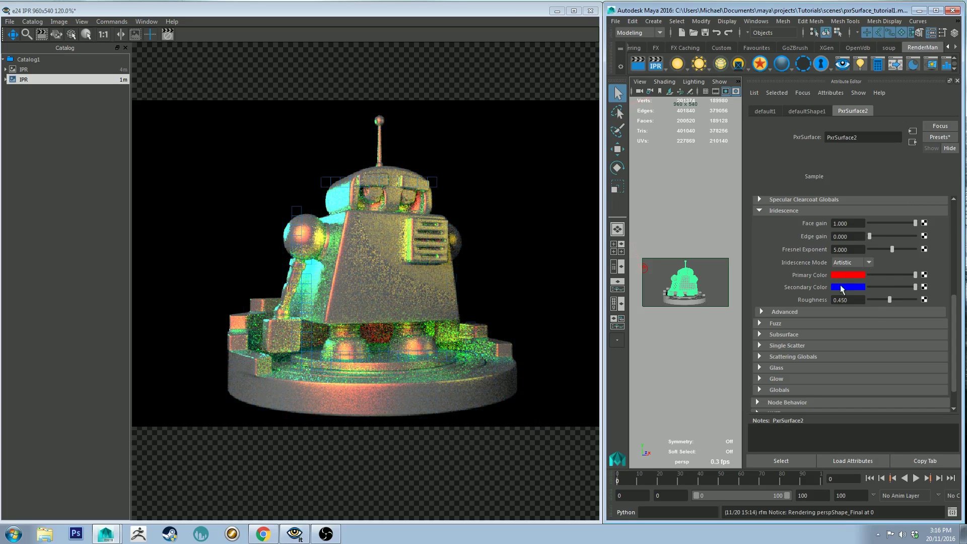
# Step: Expand the advanced iridescence settings and set the iridescence roughness to 0.2
pyautogui.click(783, 312)
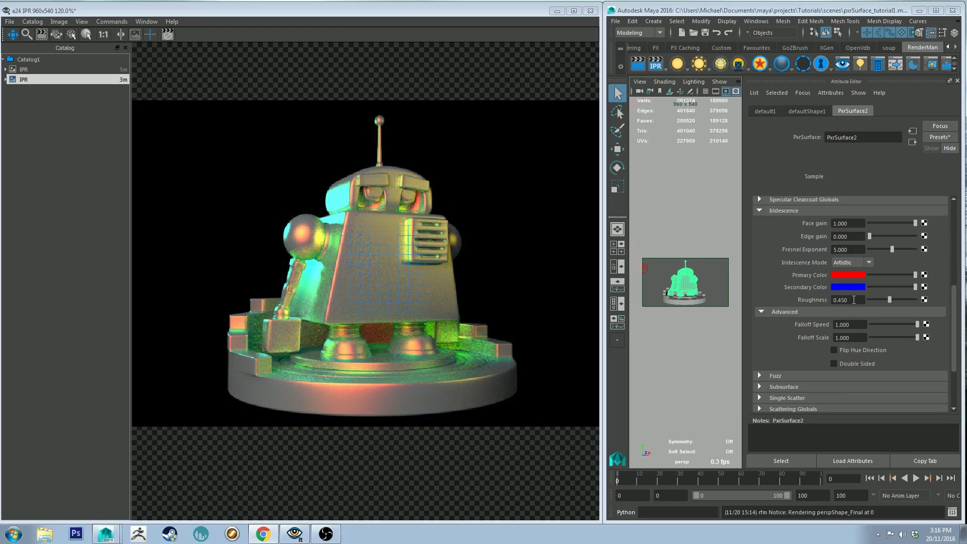
pyautogui.write('0.2')
pyautogui.press('Return')
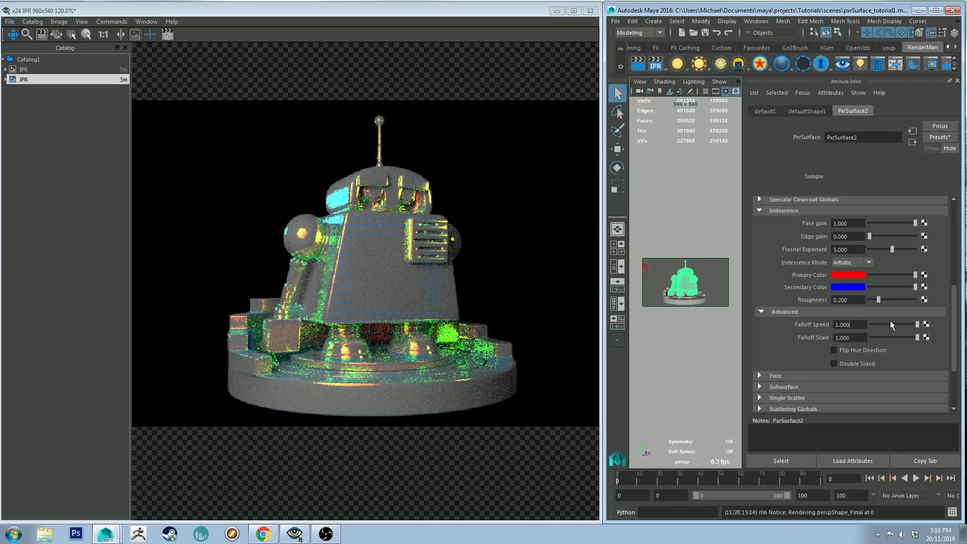
# Step: Set the iridescence falloff speed to 0.1
pyautogui.click(857, 325)
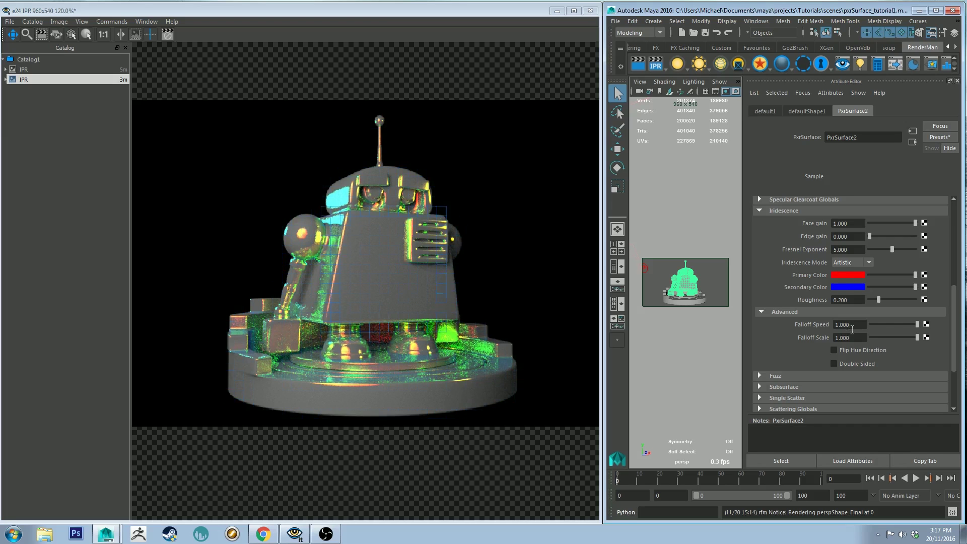
pyautogui.moveTo(852, 325); pyautogui.dragTo(835, 325)
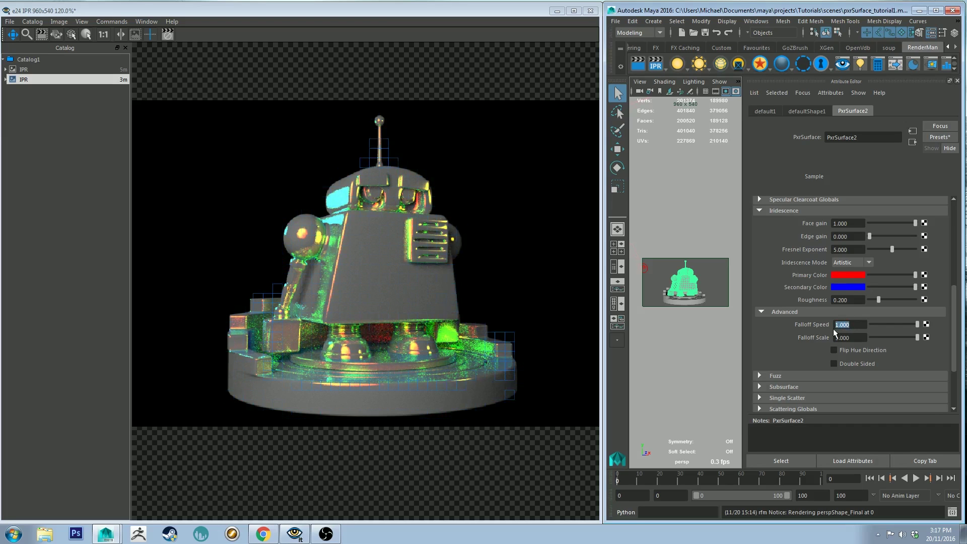
pyautogui.press('BackSpace')
pyautogui.write('.1')
pyautogui.press('Return')
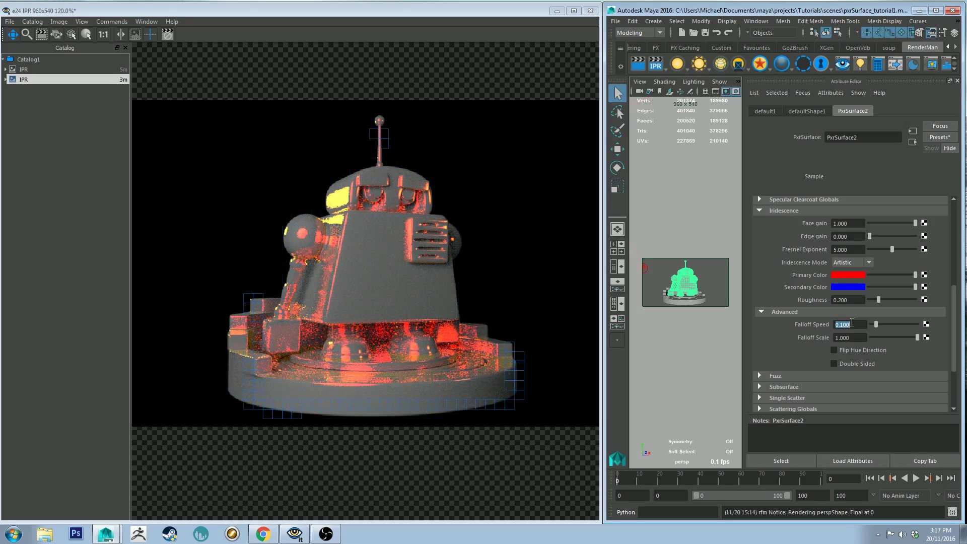
# Step: Compare iridescence falloff speeds of 1 and 2, finishing with the value at 1
pyautogui.write('1')
pyautogui.press('Return')
pyautogui.write('2')
pyautogui.press('Return')
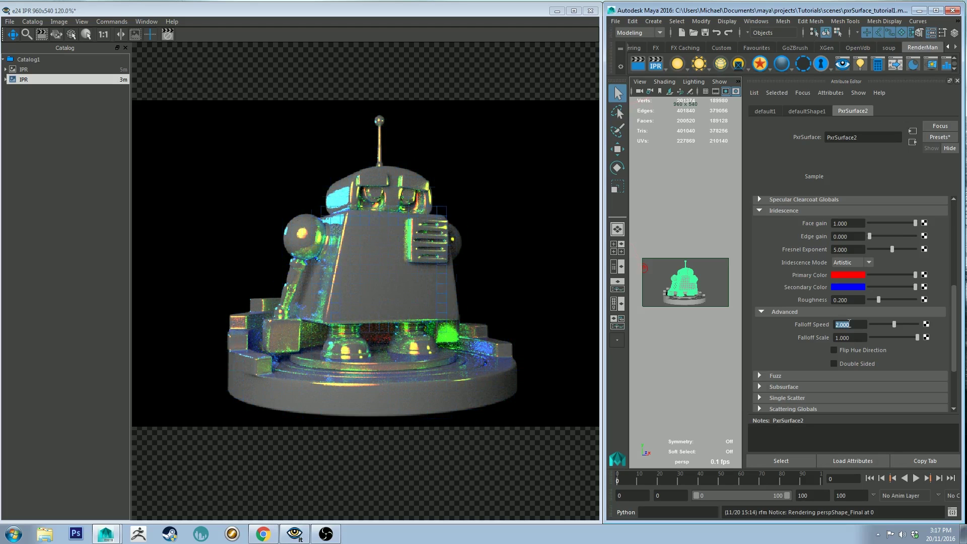
pyautogui.press('Return')
# Step: Switch the camera to the bookmarked close-up of the robot's head and set the iridescence falloff scale to 0.5
pyautogui.click(646, 81)
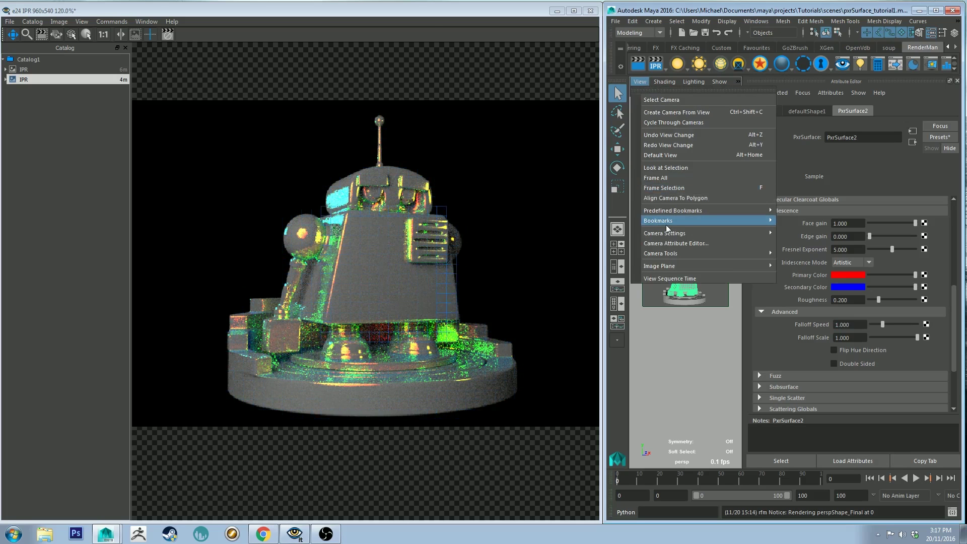
pyautogui.click(805, 223)
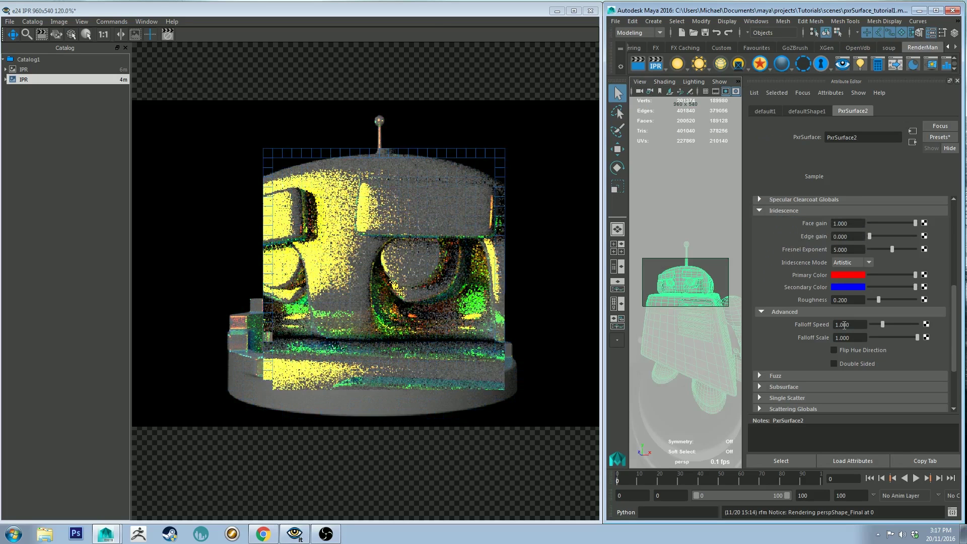
pyautogui.click(850, 338)
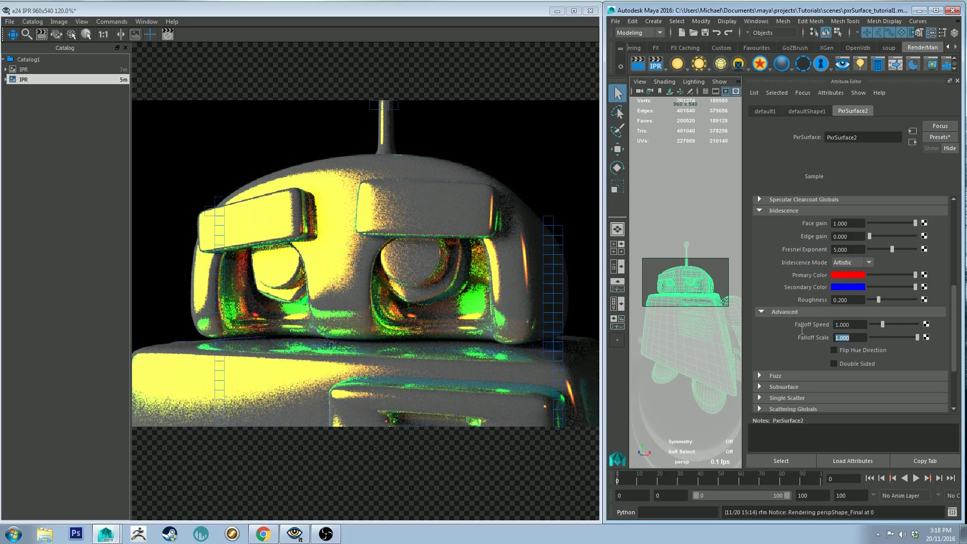
pyautogui.write('.5')
pyautogui.press('Return')
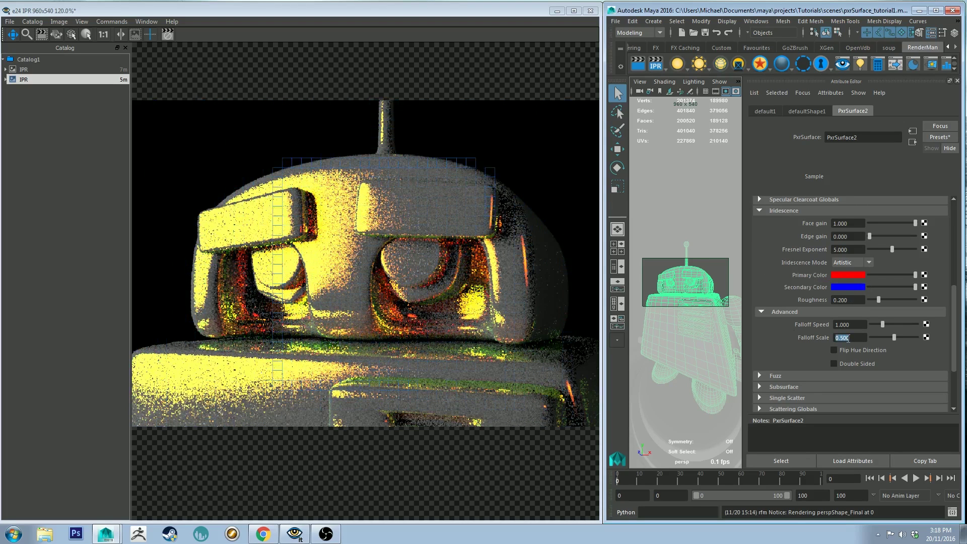
# Step: Test iridescence falloff scale values of 1, 2 and 20 in turn on the head close-up
pyautogui.write('1')
pyautogui.press('Return')
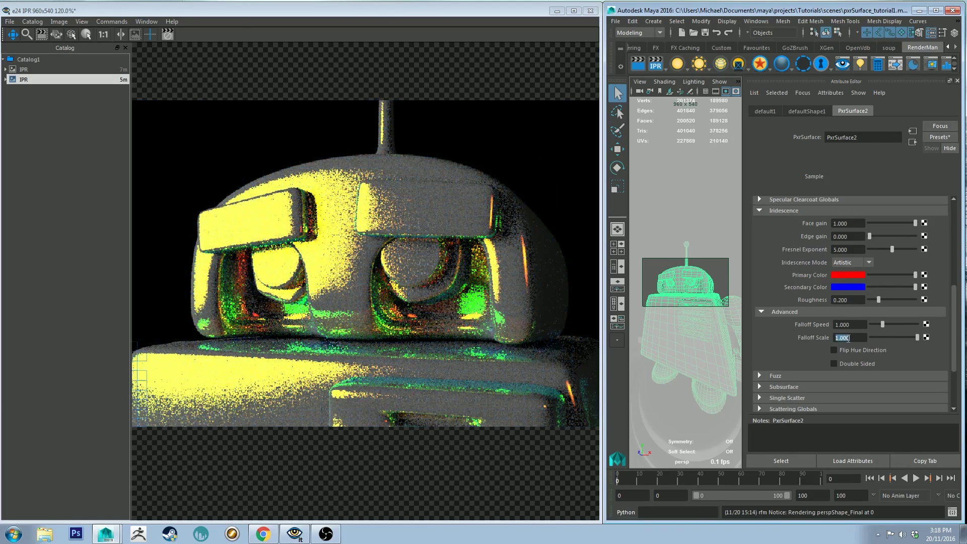
pyautogui.write('2')
pyautogui.press('Return')
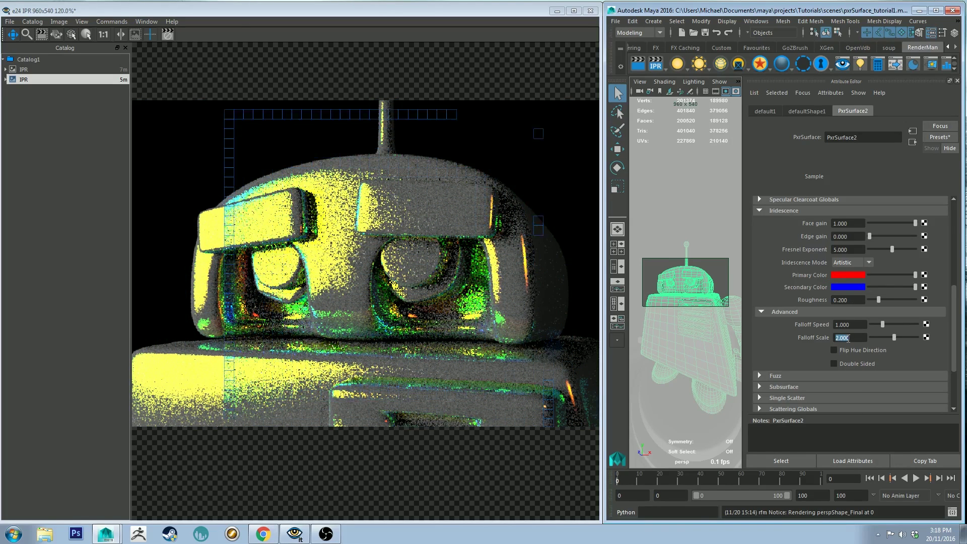
pyautogui.write('20')
pyautogui.press('Return')
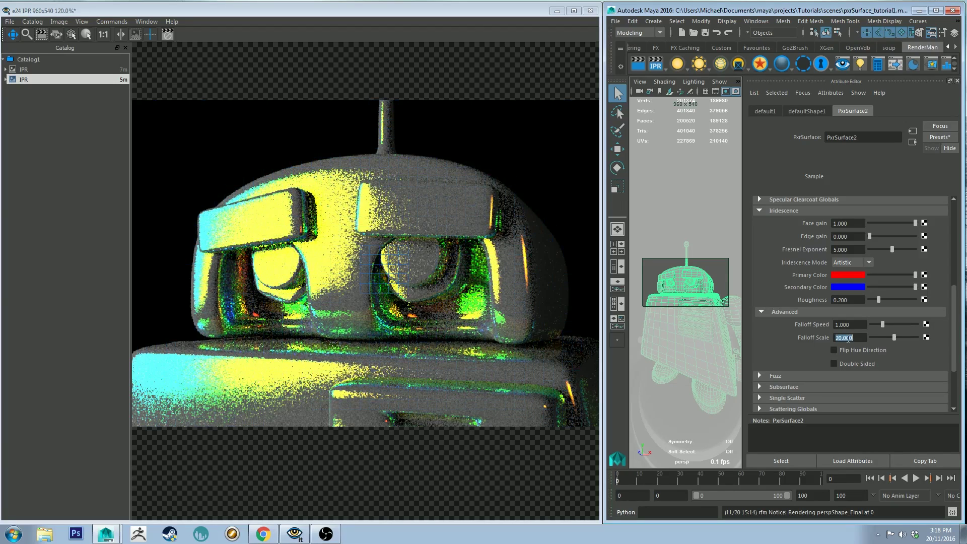
# Step: Lower the iridescence roughness to sharpen the color bands, and bring it back up to about 0.203
pyautogui.moveTo(878, 300); pyautogui.dragTo(872, 295)
pyautogui.moveTo(871, 296); pyautogui.dragTo(870, 296)
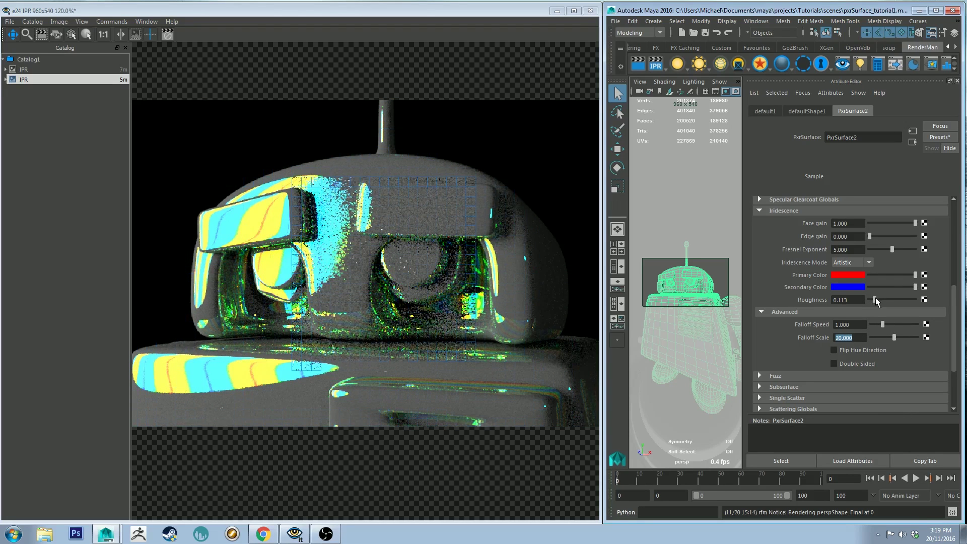
pyautogui.moveTo(875, 299); pyautogui.dragTo(878, 299)
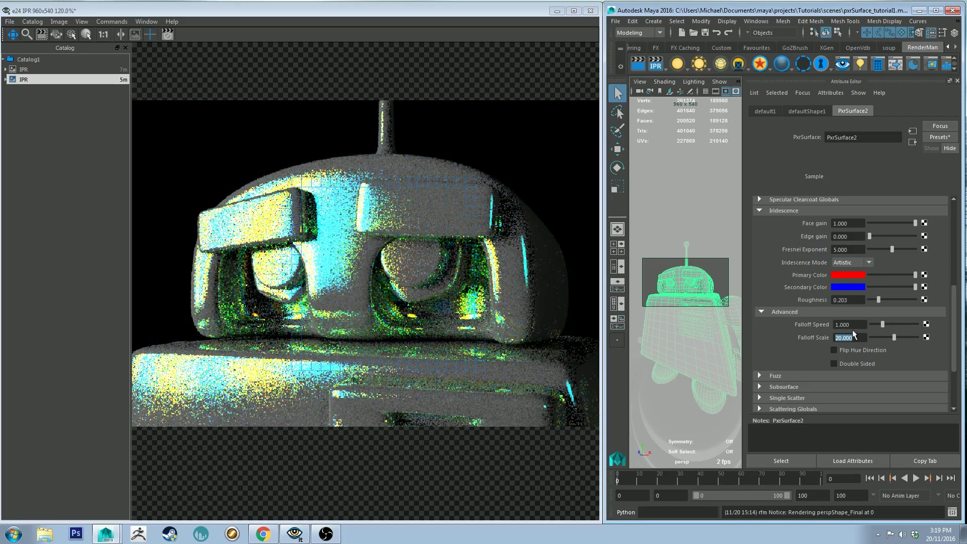
# Step: Reset the iridescence falloff scale to 1
pyautogui.click(864, 337)
pyautogui.moveTo(864, 338); pyautogui.dragTo(796, 325)
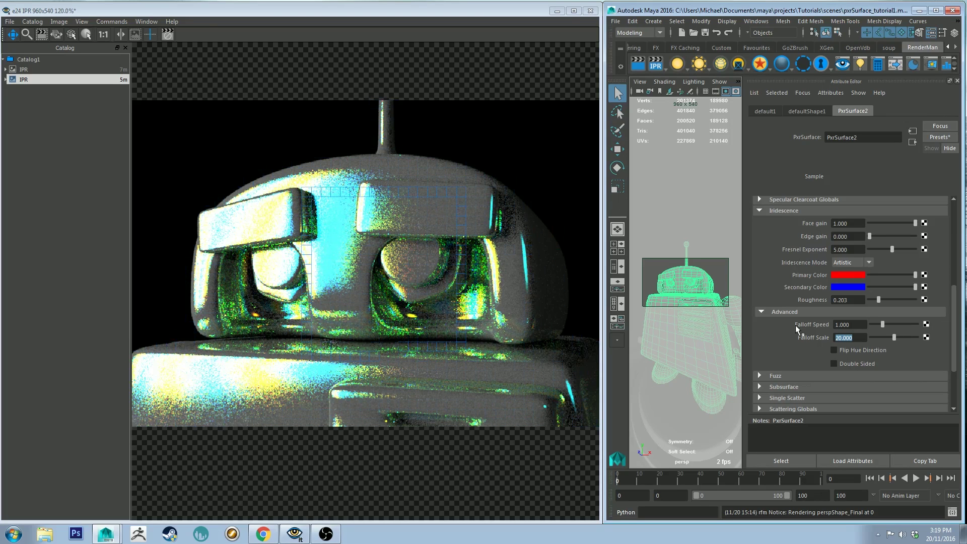
pyautogui.write('1')
pyautogui.press('Return')
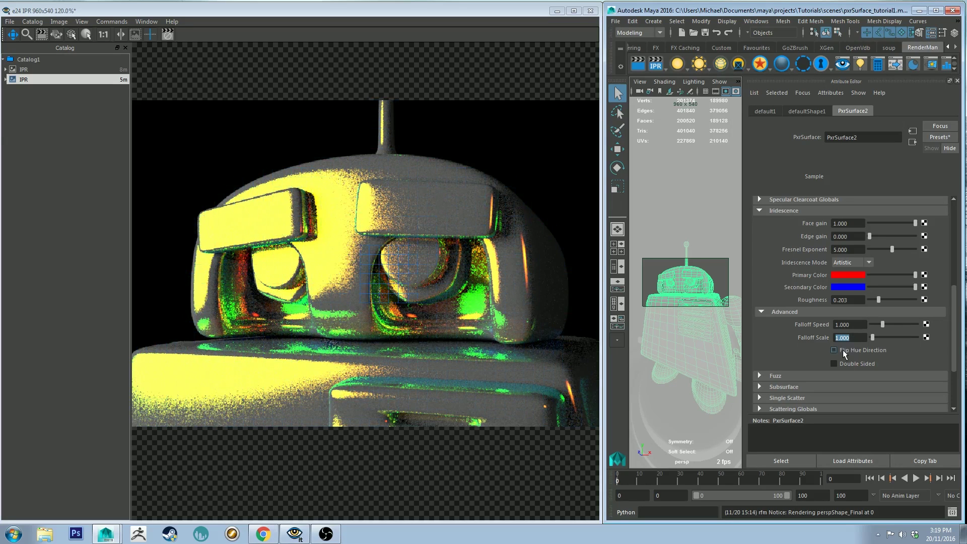
# Step: Enable Flip Hue Direction for the iridescence and change its primary color to yellow-green with a hue of about 93
pyautogui.click(854, 273)
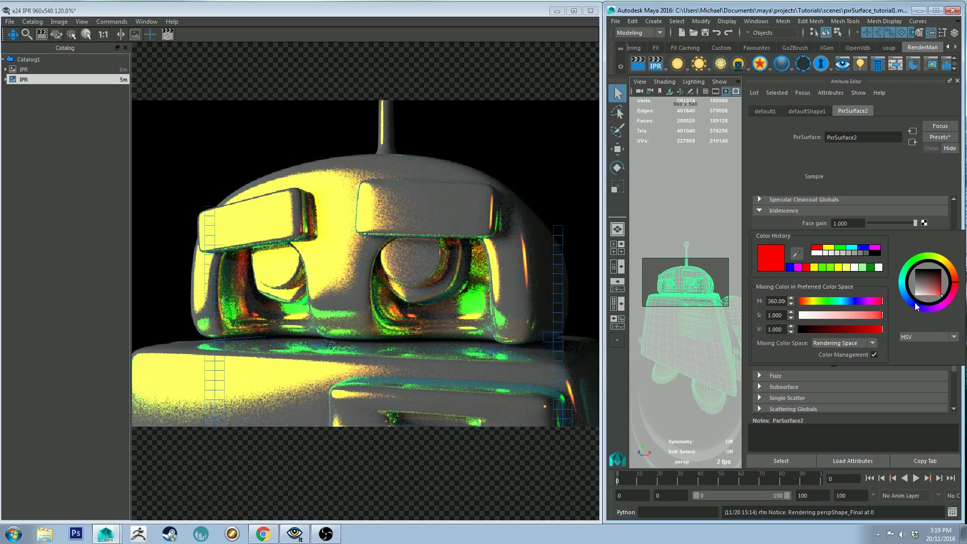
pyautogui.click(838, 349)
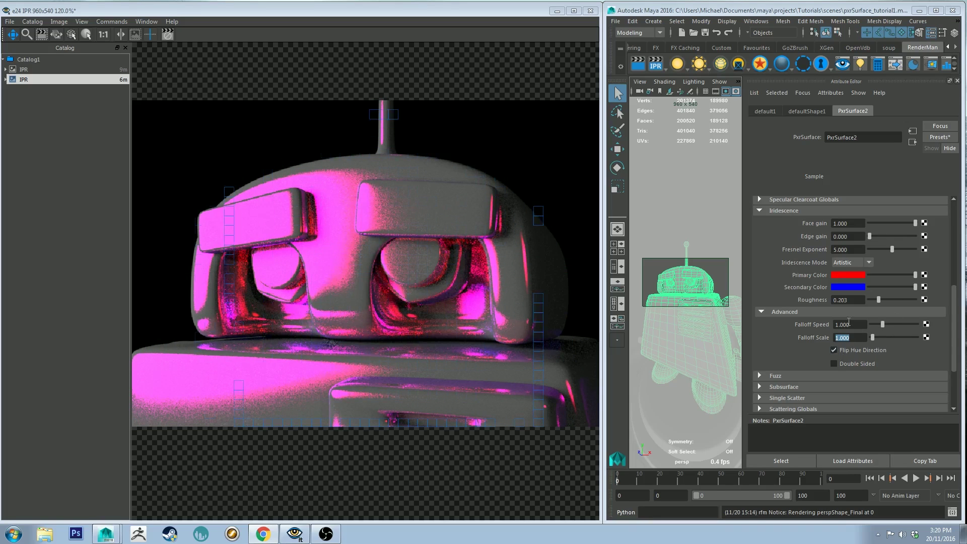
pyautogui.click(854, 274)
pyautogui.moveTo(950, 280); pyautogui.dragTo(925, 252)
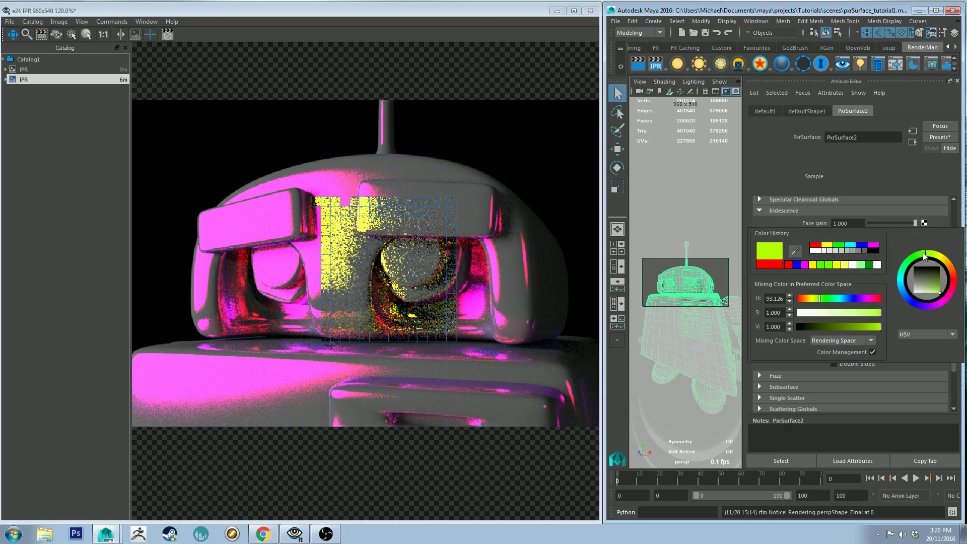
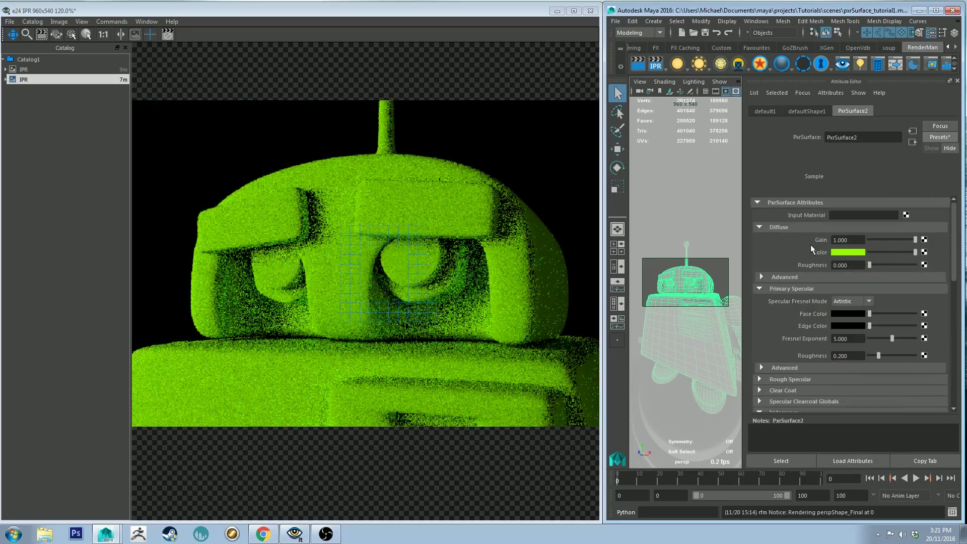
# Step: Raise the fuzz gain of the green PxrSurface material to 1
pyautogui.scroll(-5, 811, 245)
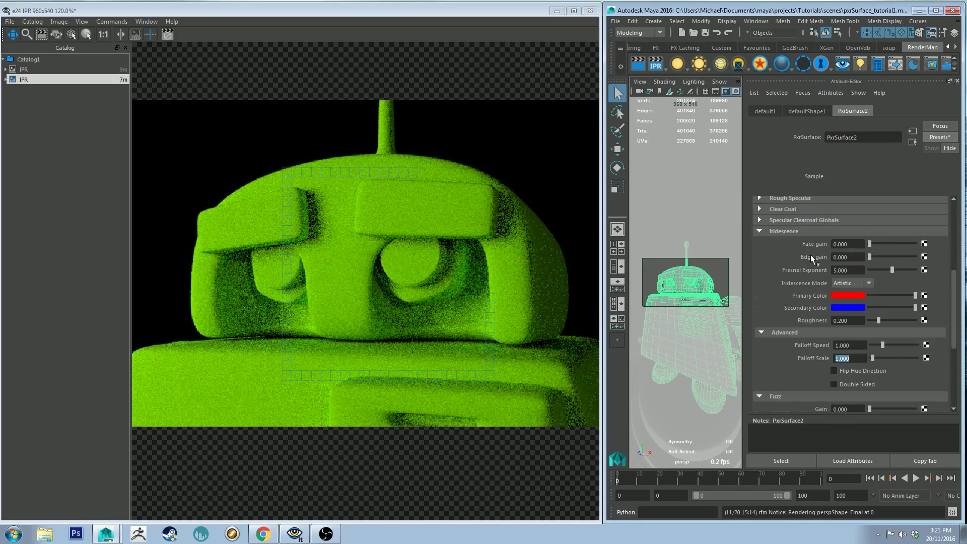
pyautogui.scroll(-5, 810, 254)
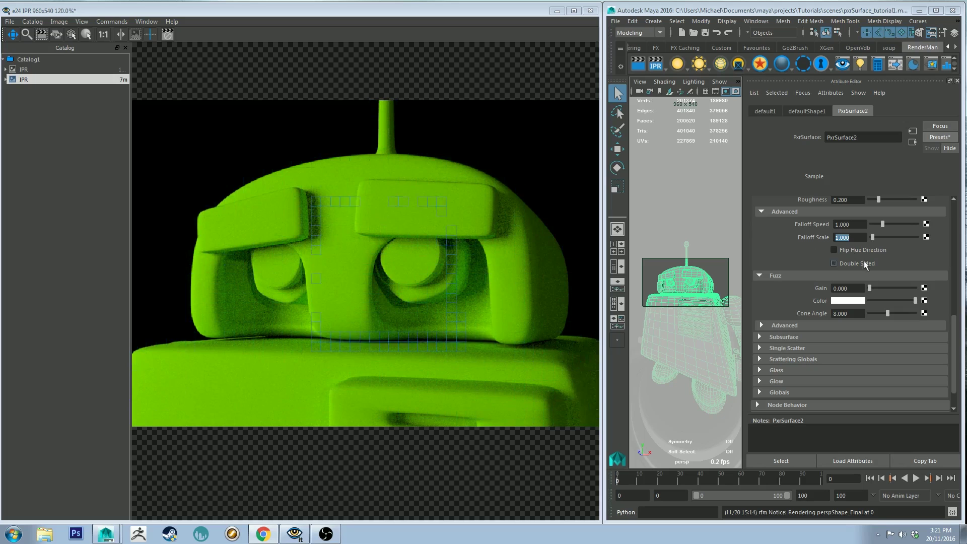
pyautogui.click(916, 288)
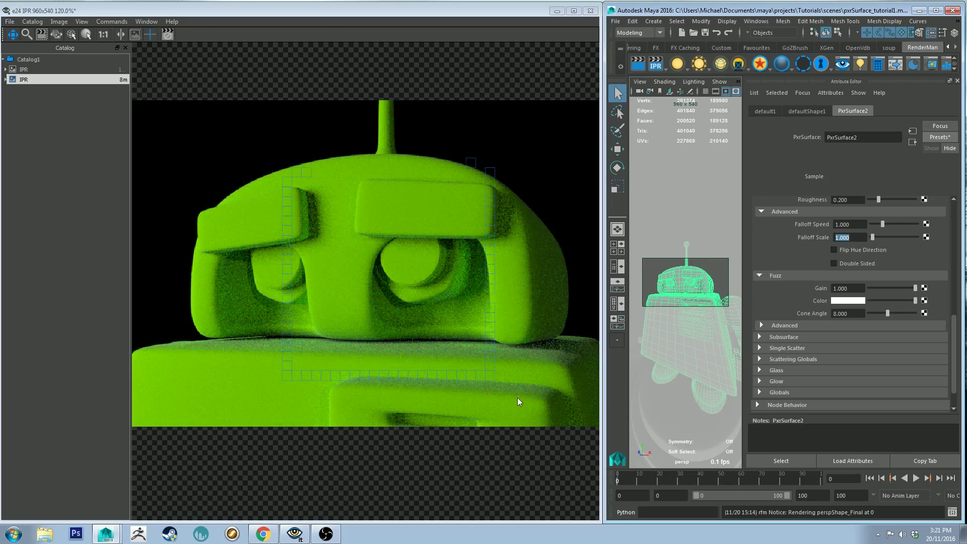
# Step: Tint the fuzz color light green with a saturation of about 0.59
pyautogui.click(841, 300)
pyautogui.click(844, 302)
pyautogui.moveTo(834, 343); pyautogui.dragTo(836, 343)
pyautogui.scroll(5, 855, 269)
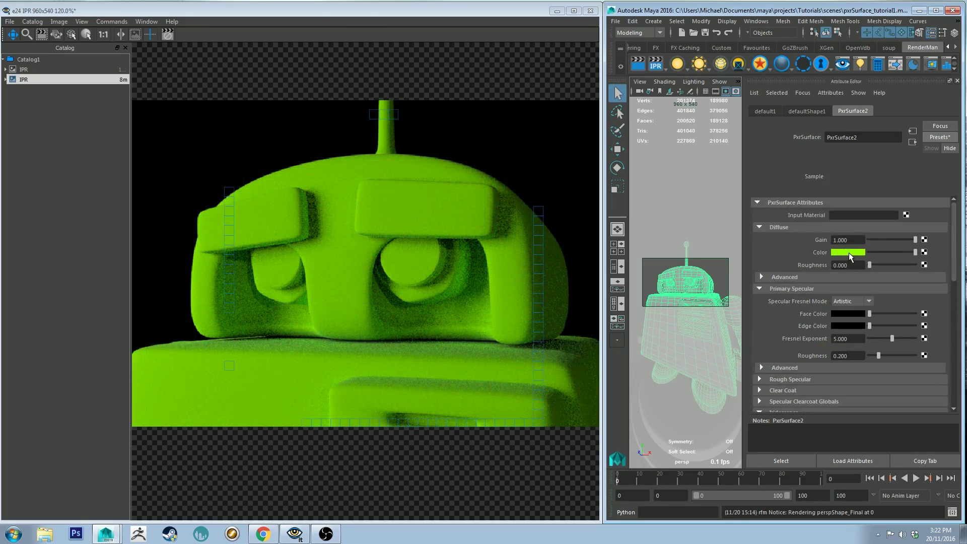
# Step: Darken the diffuse color of the PxrSurface material to a deeper green
pyautogui.click(848, 252)
pyautogui.moveTo(930, 267); pyautogui.dragTo(940, 266)
pyautogui.scroll(-5, 811, 284)
pyautogui.scroll(5, 839, 289)
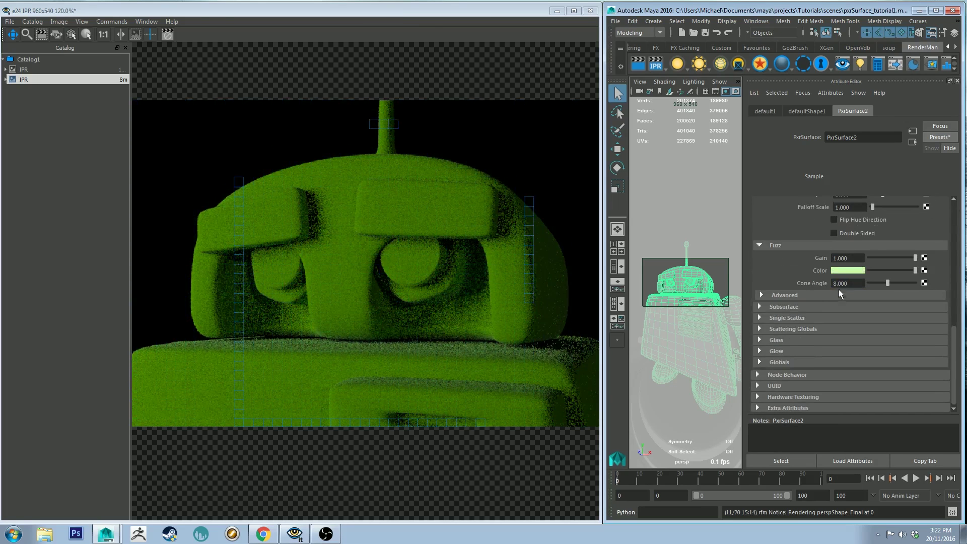
# Step: Reduce the saturation of the fuzz color to make it a paler green
pyautogui.scroll(-4, 851, 277)
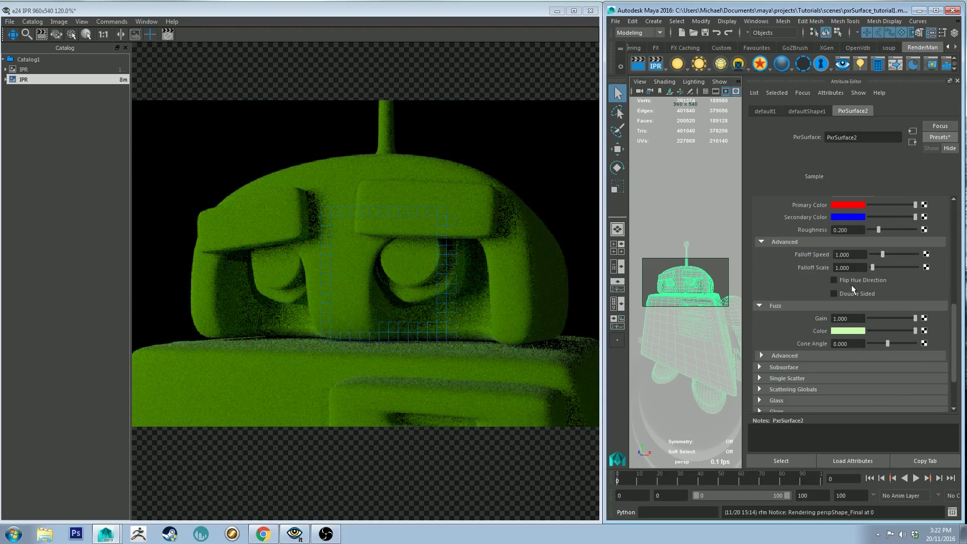
pyautogui.click(857, 332)
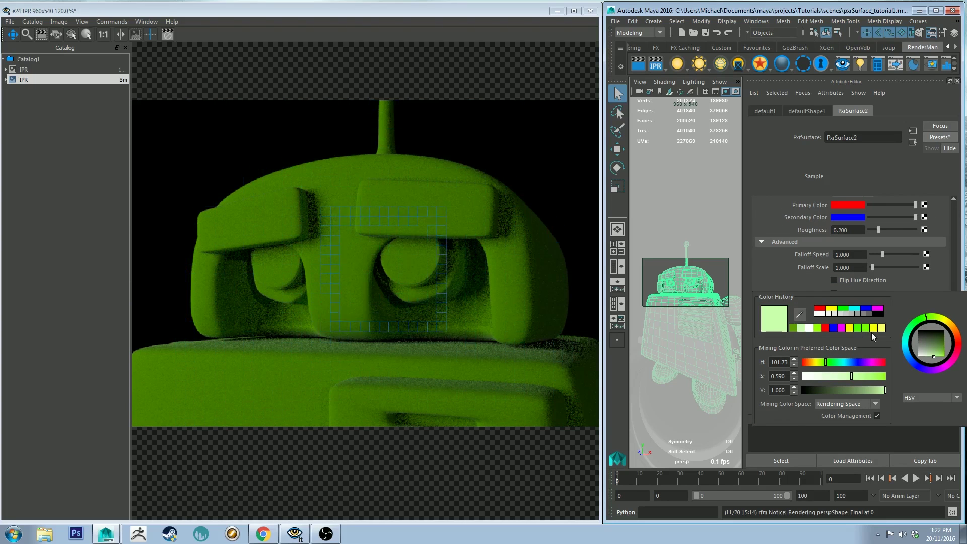
pyautogui.moveTo(852, 376); pyautogui.dragTo(835, 378)
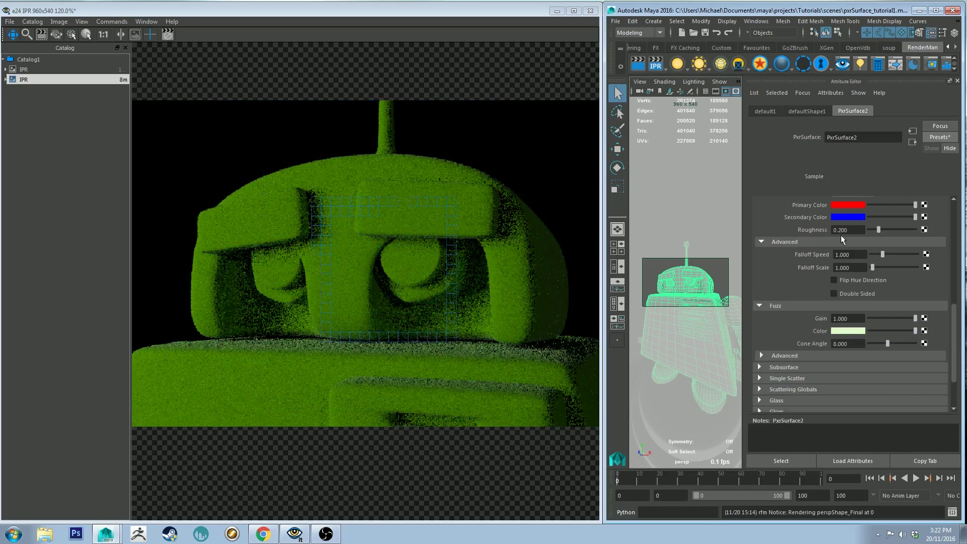
# Step: Set the fuzz cone angle to 1
pyautogui.click(850, 342)
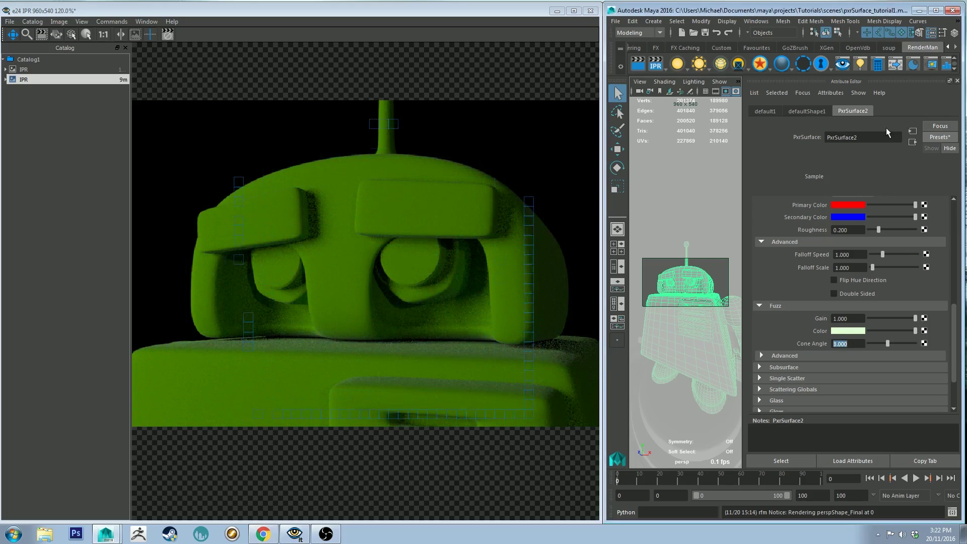
pyautogui.write('1')
pyautogui.press('Return')
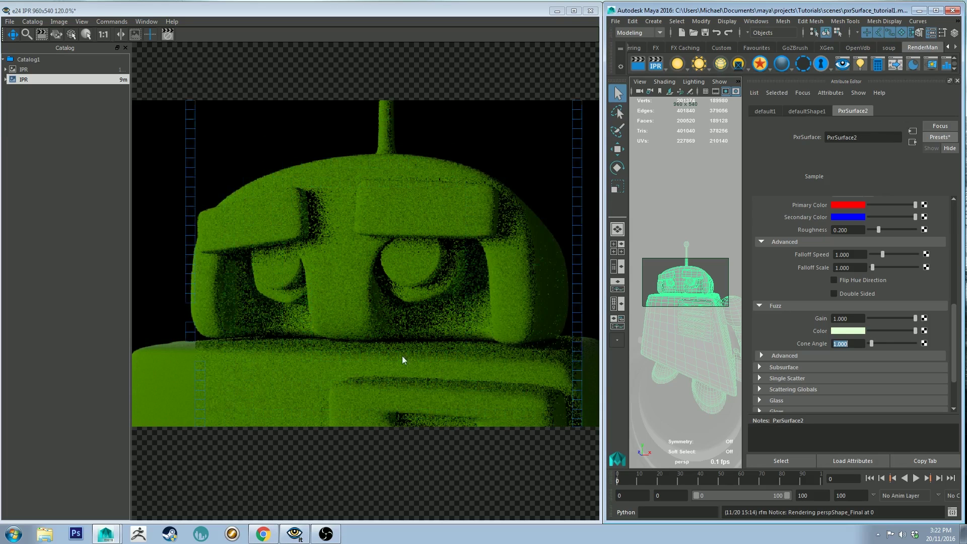
# Step: Switch the perspective camera to the bookmarked view that frames the whole robot and its base
pyautogui.click(639, 82)
pyautogui.moveTo(684, 212)
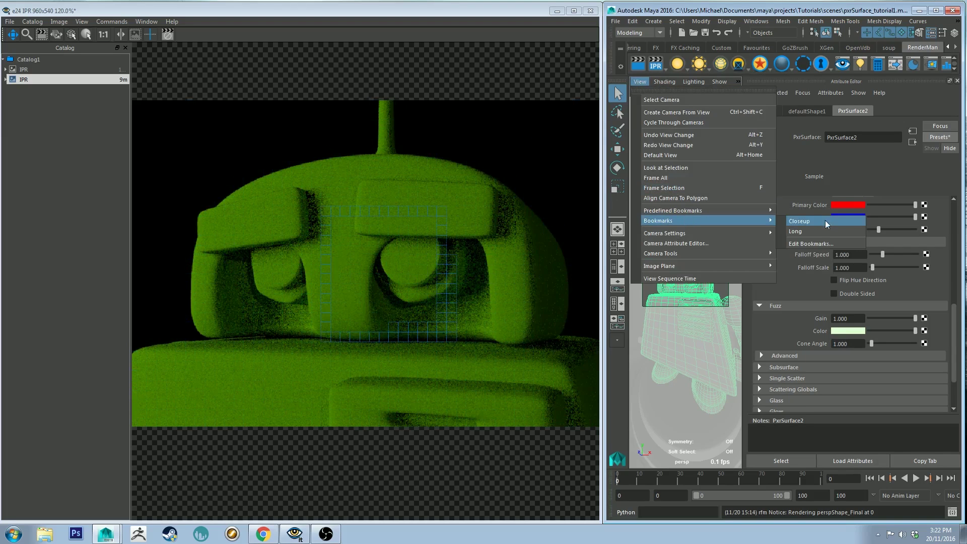
pyautogui.click(824, 220)
# Step: Set the fuzz gain to 20, and raise it further to 50
pyautogui.doubleClick(856, 319)
pyautogui.write('20')
pyautogui.press('Return')
pyautogui.write('50')
pyautogui.press('Return')
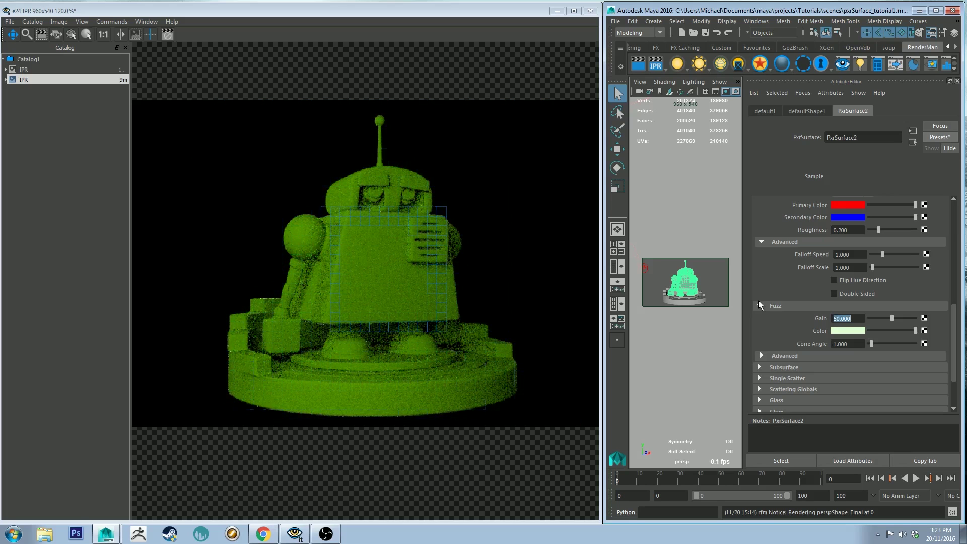
# Step: Raise the fuzz cone angle to about 3.371, and increase it further to 8
pyautogui.moveTo(872, 342); pyautogui.dragTo(877, 341)
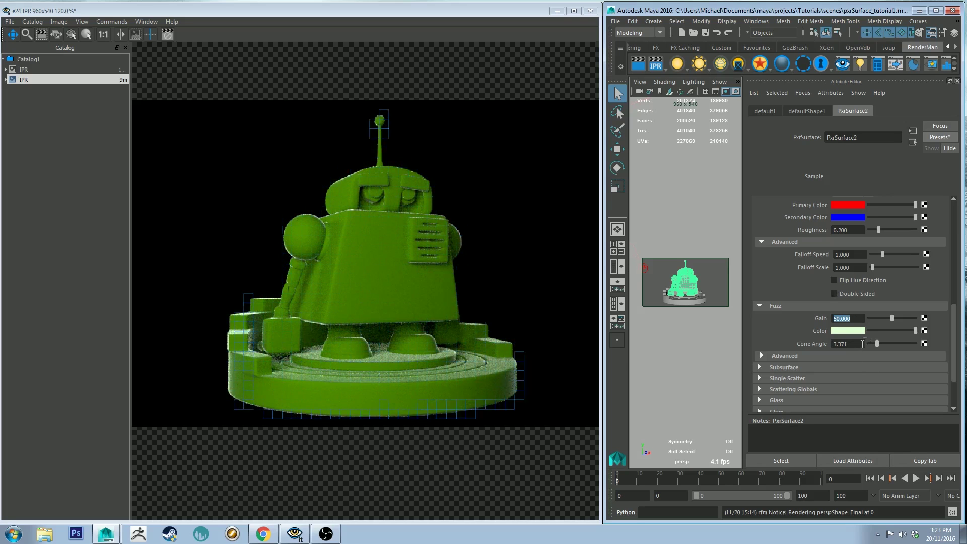
pyautogui.press('Tab')
pyautogui.write('8')
pyautogui.press('Return')
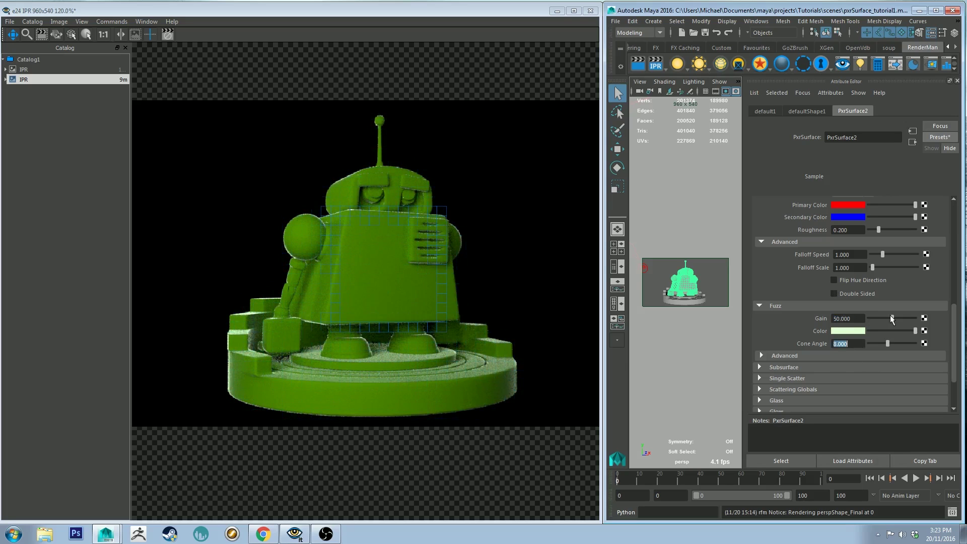
# Step: Lower the fuzz gain in stages to 15 and try a wider fuzz cone angle
pyautogui.hotkey('shift', 'Tab')
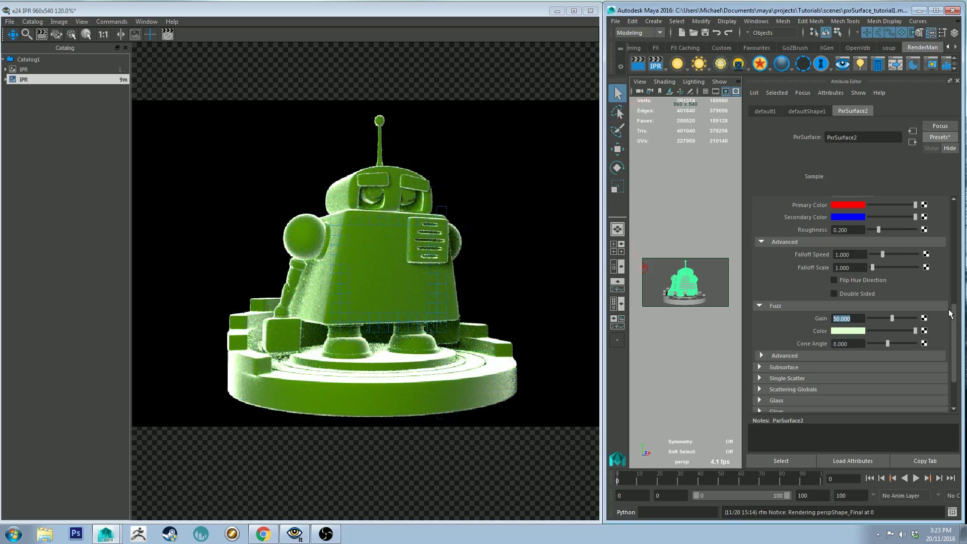
pyautogui.write('0')
pyautogui.press('Return')
pyautogui.write('1')
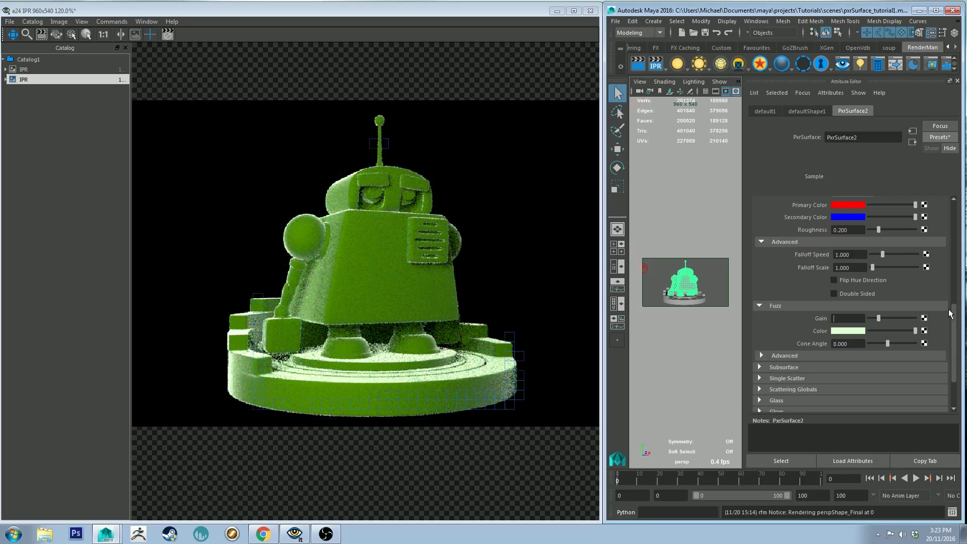
pyautogui.write('5')
pyautogui.press('Return')
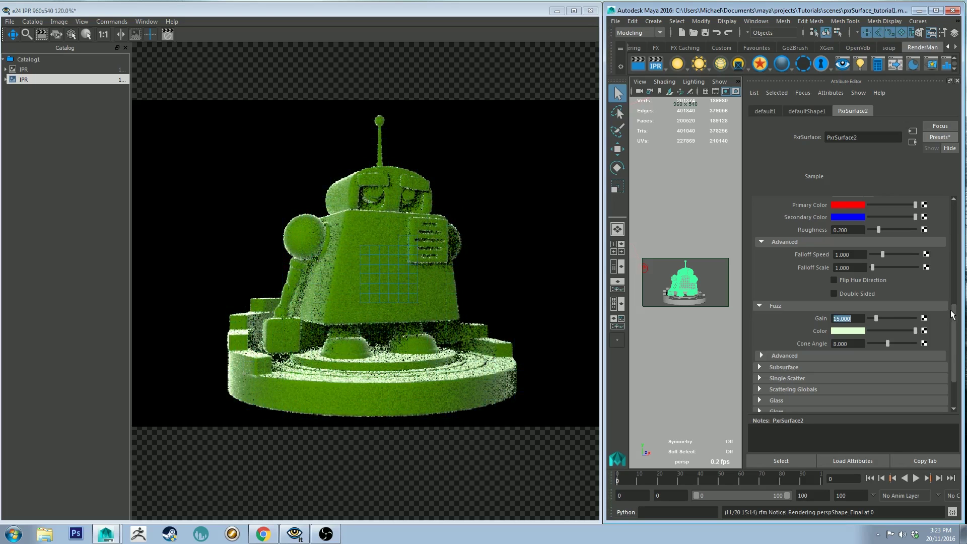
pyautogui.moveTo(888, 342); pyautogui.dragTo(916, 340)
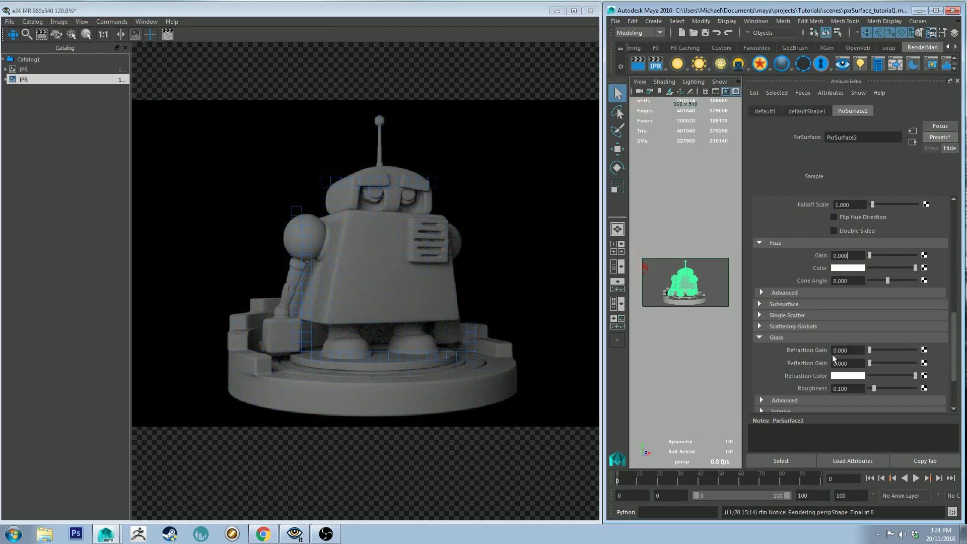
# Step: Brighten the diffuse color of the material to full white
pyautogui.scroll(10, 831, 352)
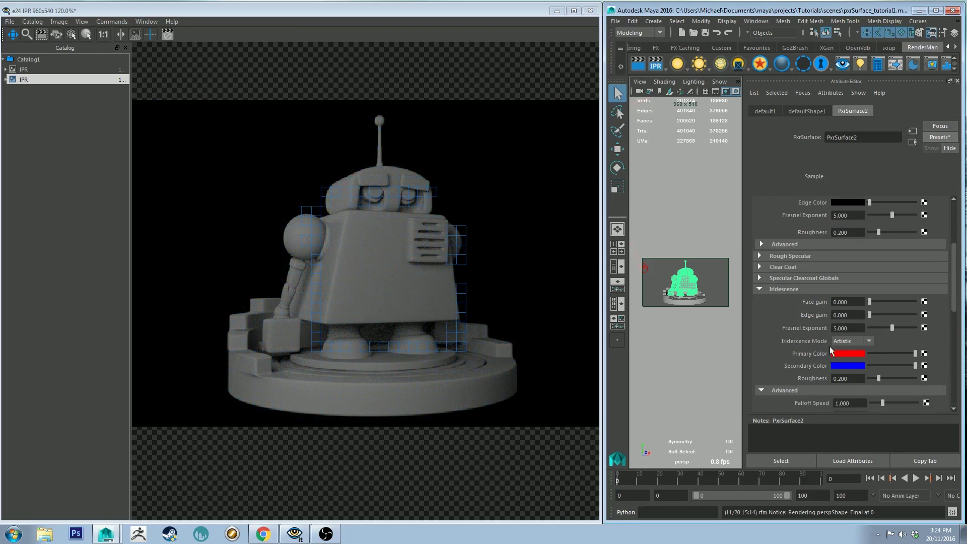
pyautogui.moveTo(910, 250); pyautogui.dragTo(932, 250)
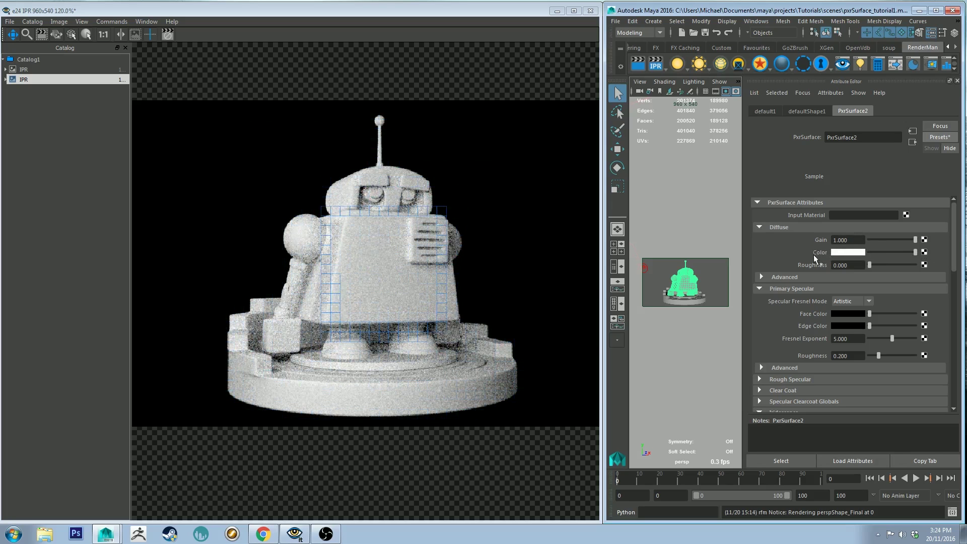
# Step: Raise both the refraction gain and the reflection gain of the glass lobe to 1
pyautogui.scroll(-10, 789, 249)
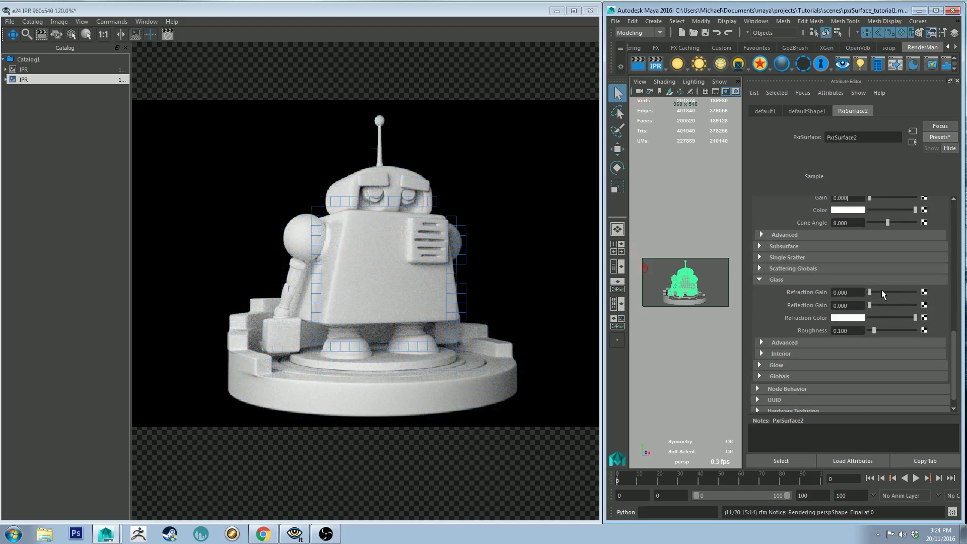
pyautogui.click(848, 236)
pyautogui.click(832, 251)
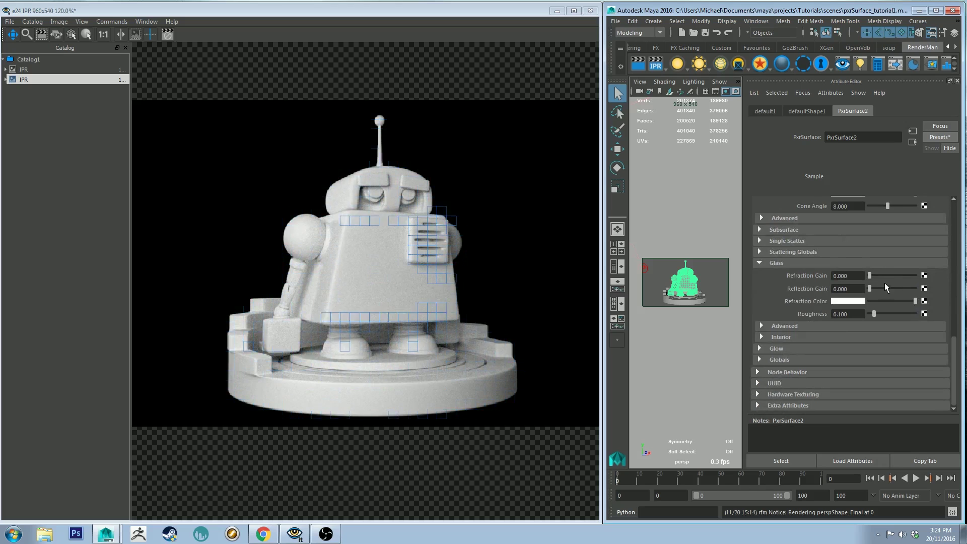
pyautogui.moveTo(887, 275); pyautogui.dragTo(934, 276)
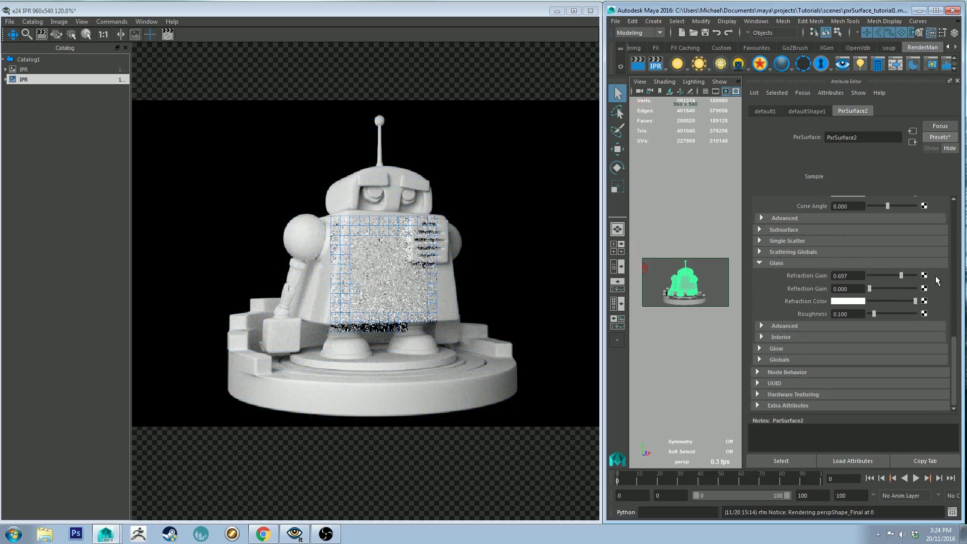
pyautogui.moveTo(873, 287); pyautogui.dragTo(934, 287)
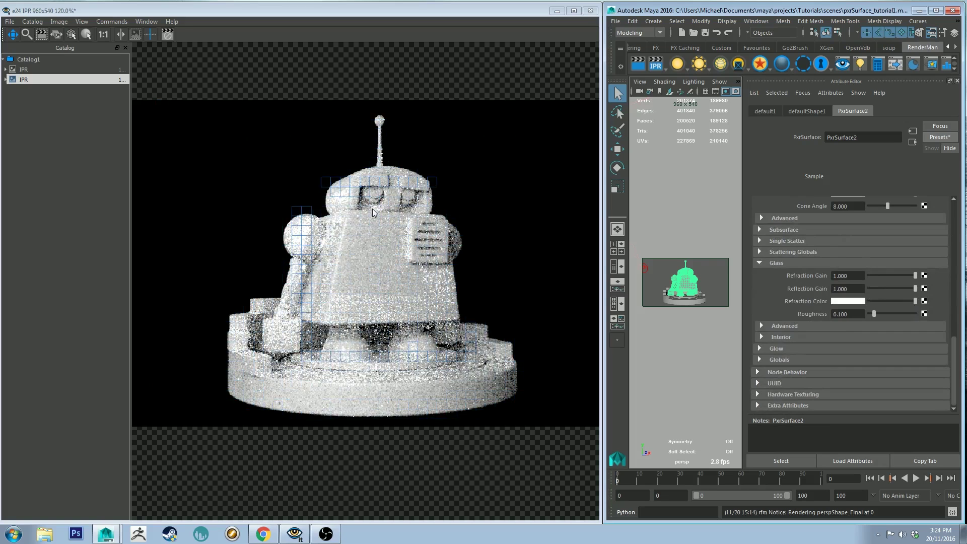
# Step: Reveal the advanced glass settings and lower the glass reflection gain to about 0.124
pyautogui.click(761, 325)
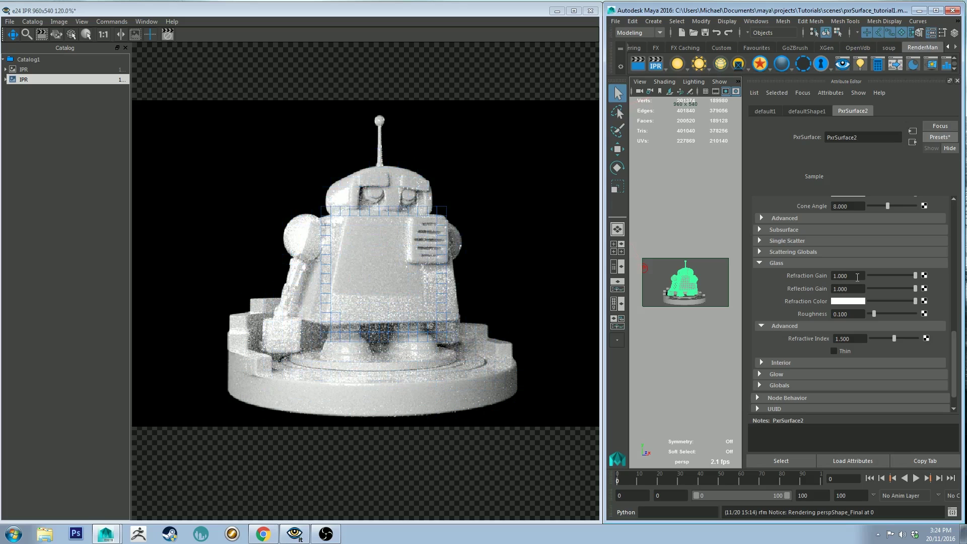
pyautogui.click(855, 288)
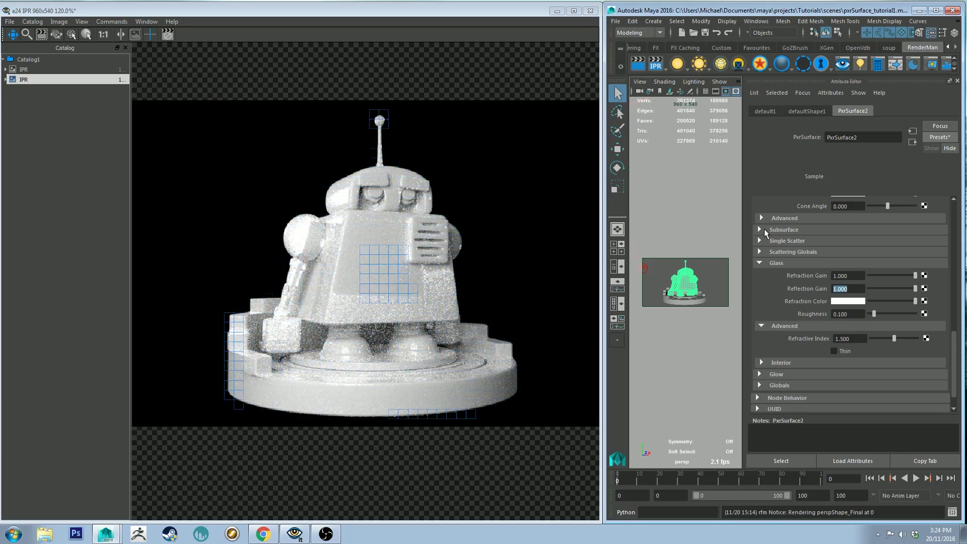
pyautogui.moveTo(871, 283); pyautogui.dragTo(873, 286)
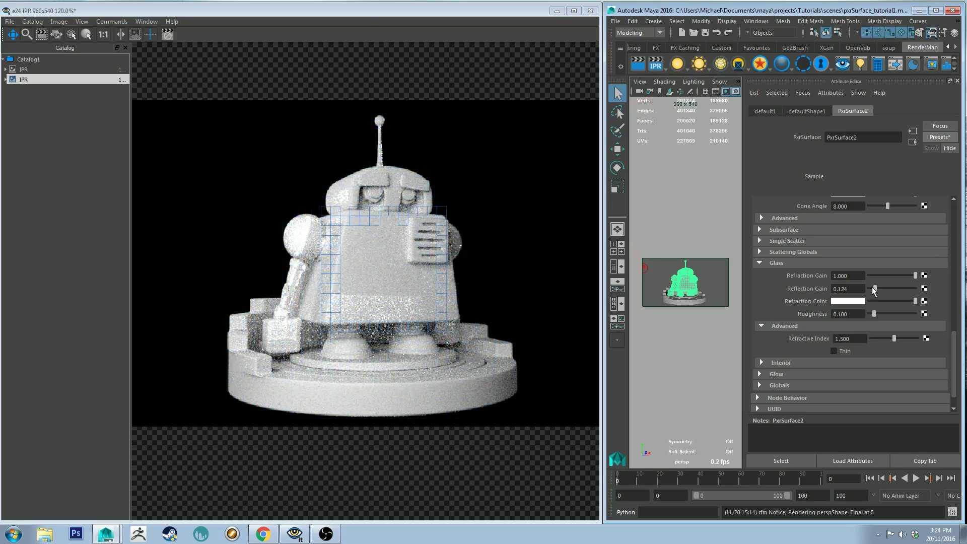
# Step: Change the glass refraction color to red and make the diffuse color the same red
pyautogui.click(850, 301)
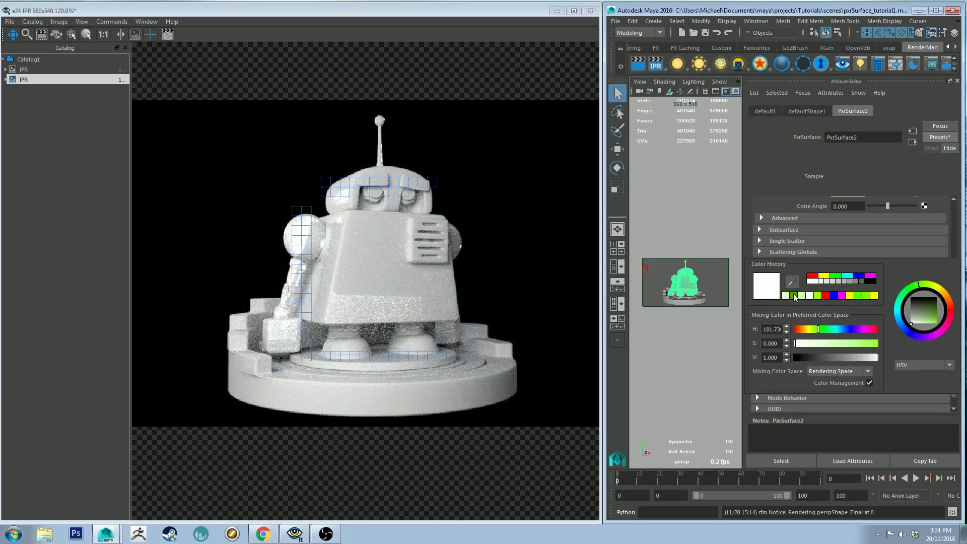
pyautogui.click(826, 297)
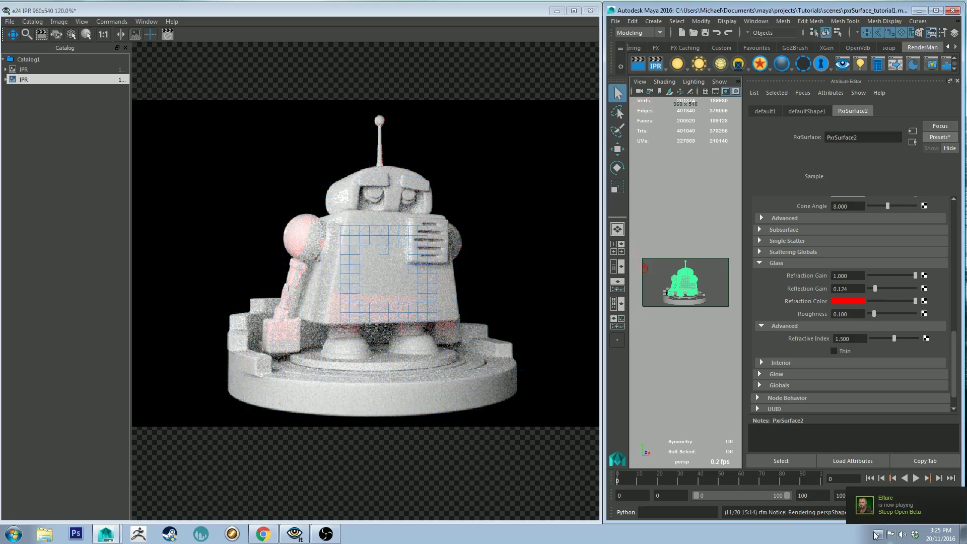
pyautogui.click(853, 299)
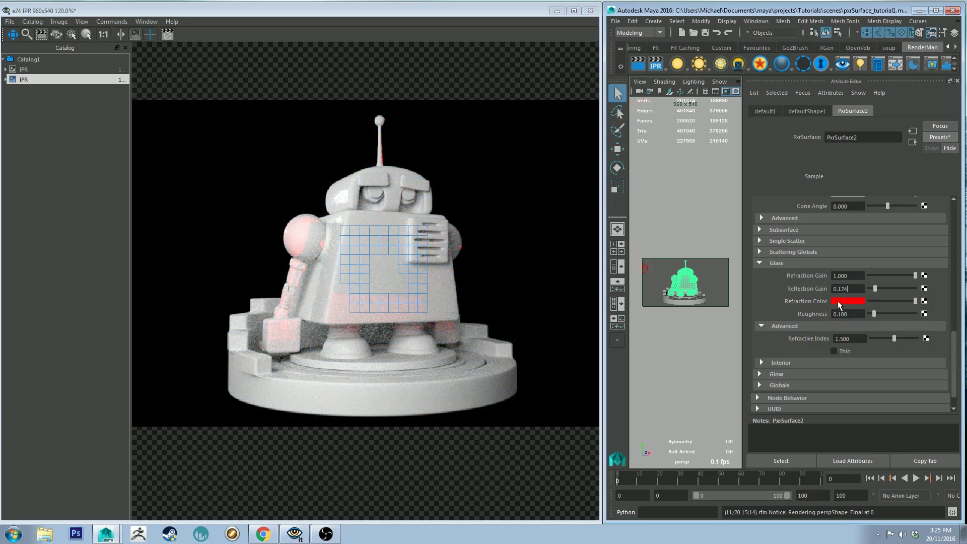
pyautogui.scroll(10, 838, 301)
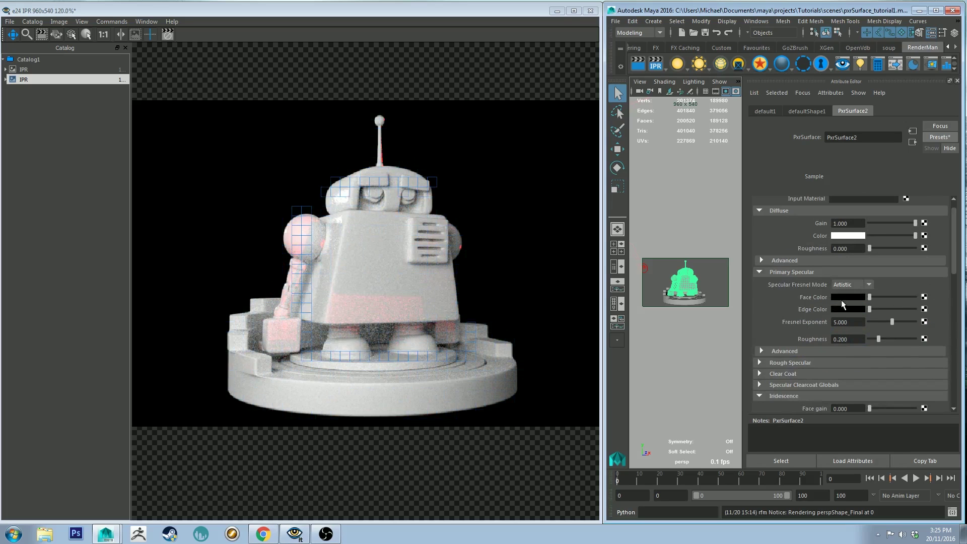
pyautogui.click(861, 235)
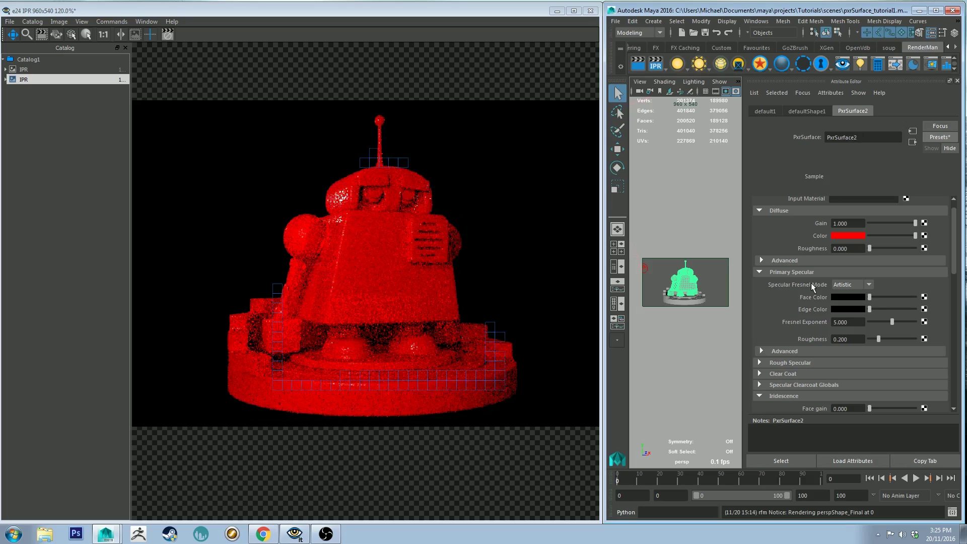
# Step: Raise the glass roughness to about 0.517
pyautogui.scroll(-5, 818, 277)
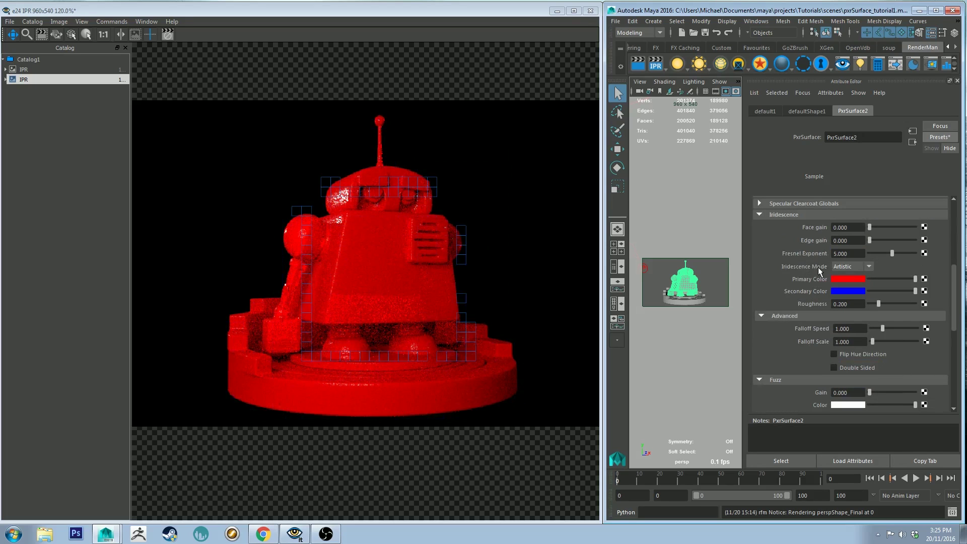
pyautogui.scroll(-5, 817, 266)
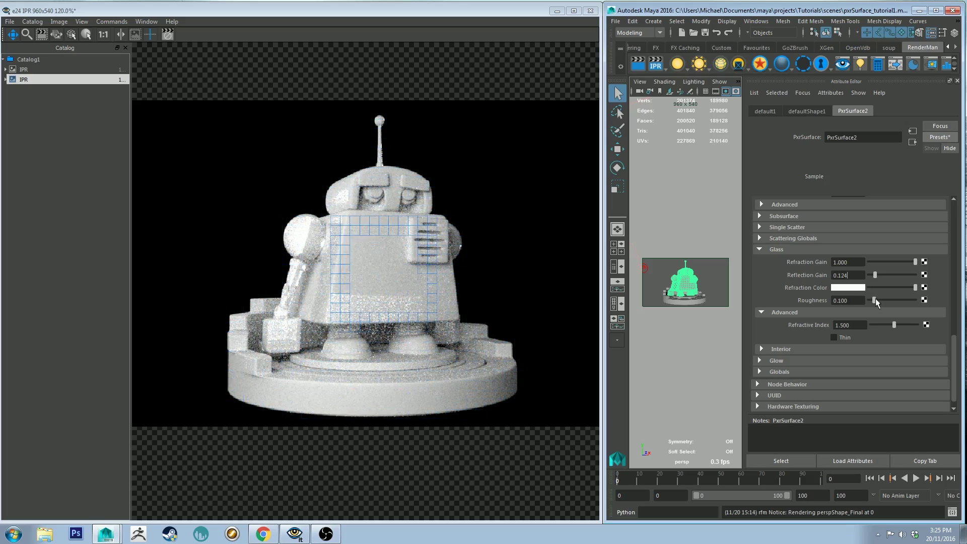
pyautogui.moveTo(875, 299); pyautogui.dragTo(892, 301)
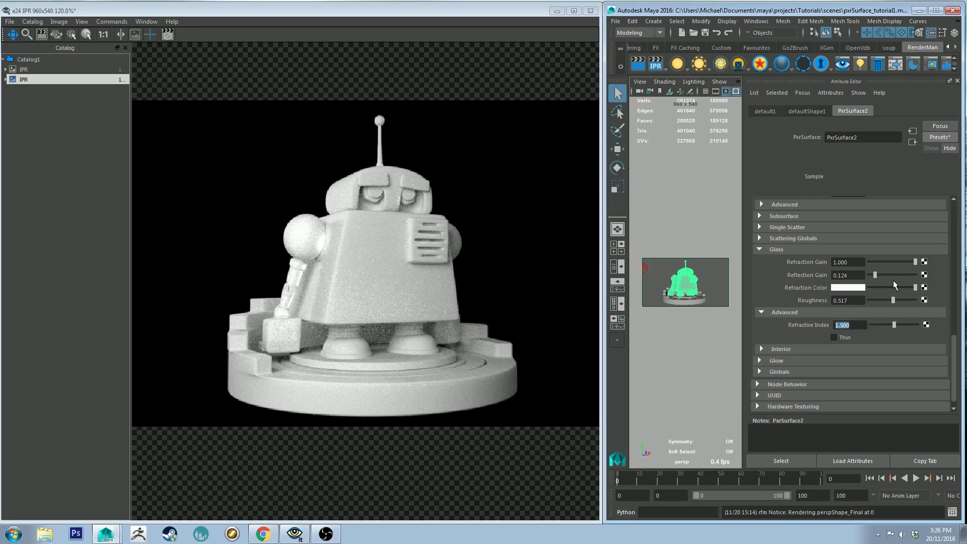
# Step: Set the refractive index of the glass to 1.3
pyautogui.write('1.3')
pyautogui.press('Return')
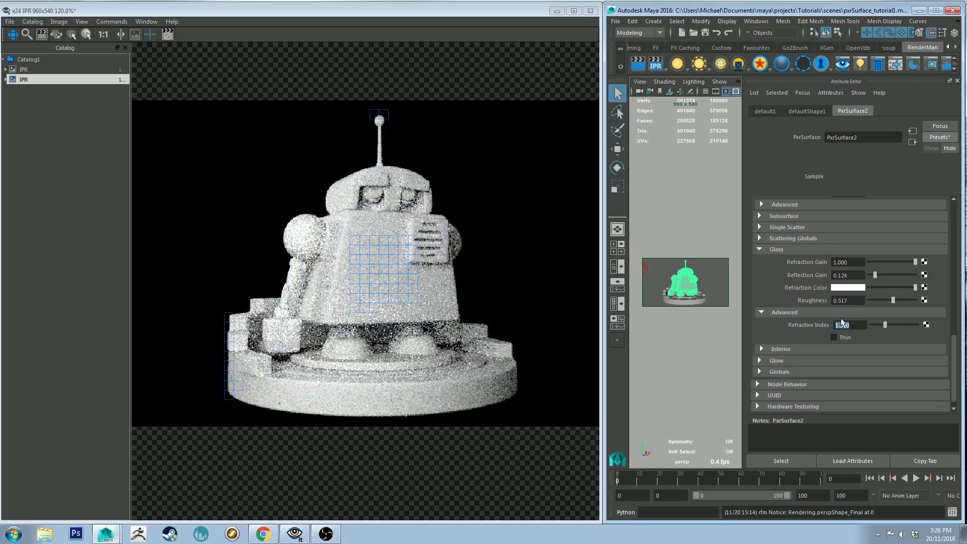
pyautogui.click(711, 272)
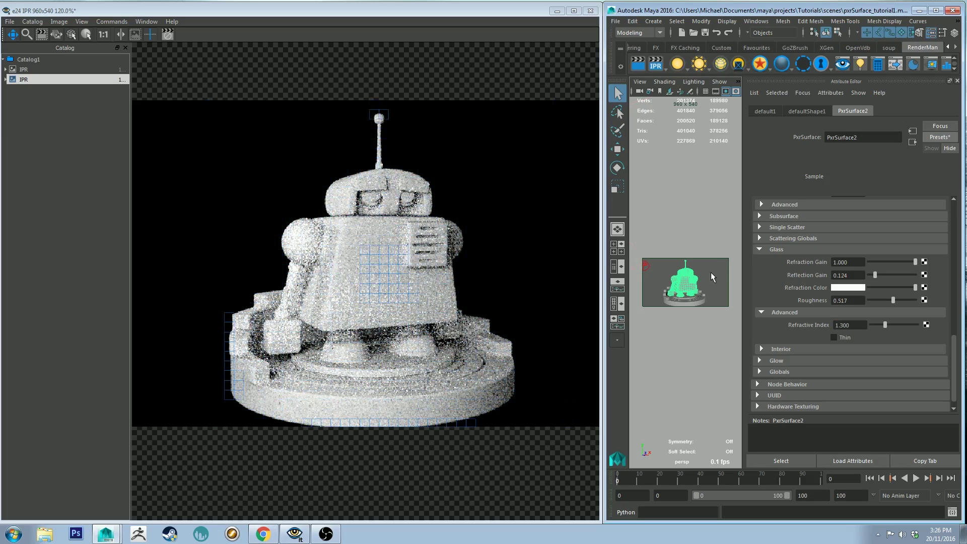
pyautogui.click(846, 325)
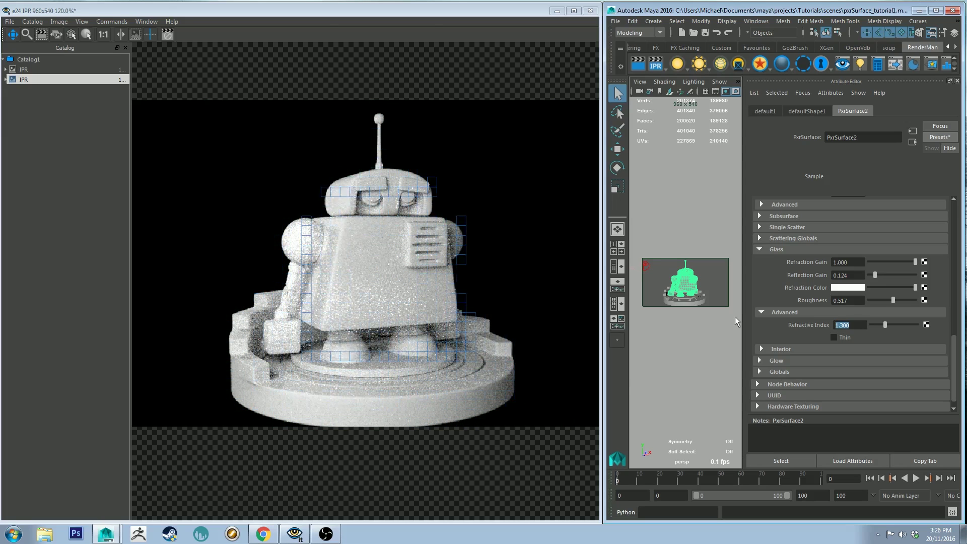
# Step: Lower the refractive index of the glass to 0.5 and its roughness to 0.2
pyautogui.write('0.5')
pyautogui.press('Return')
pyautogui.keyDown('alt'); pyautogui.moveTo(704, 263); pyautogui.dragTo(672, 274); pyautogui.keyUp('alt')
pyautogui.click(849, 300)
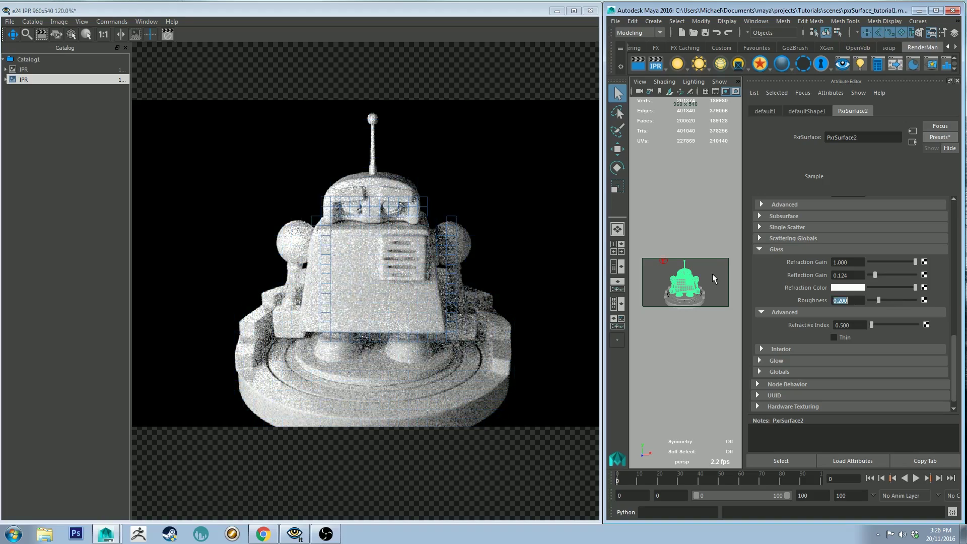
pyautogui.write('0.2')
pyautogui.press('Return')
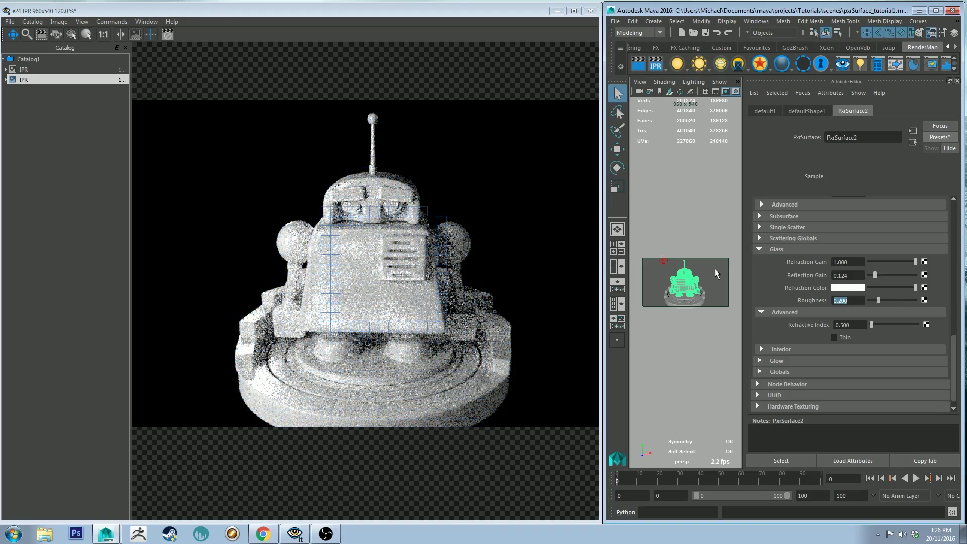
# Step: Raise the glass reflection gain to 1 and set the refractive index to 2
pyautogui.moveTo(875, 275); pyautogui.dragTo(917, 275)
pyautogui.scroll(1, 447, 239)
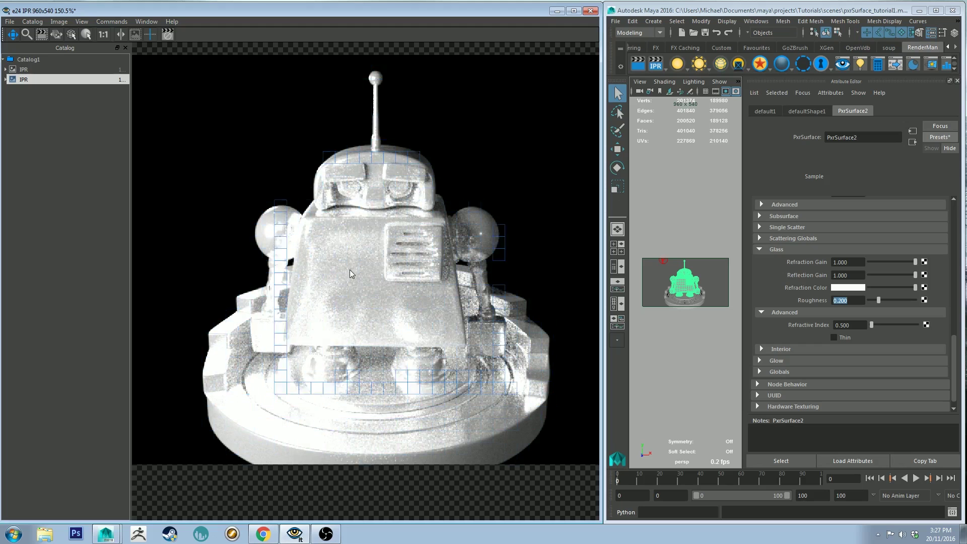
pyautogui.doubleClick(850, 325)
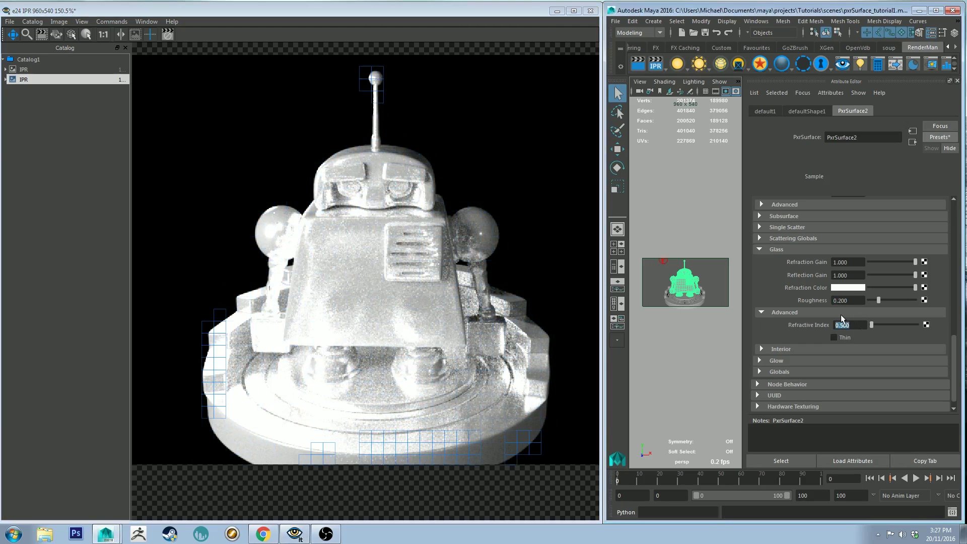
pyautogui.write('2')
pyautogui.press('Return')
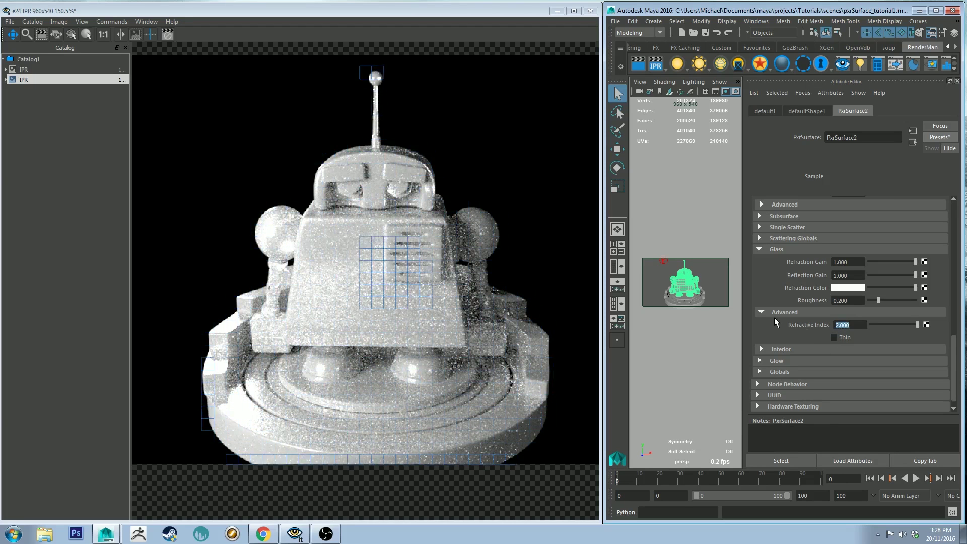
# Step: Set the glass refractive index to 1.5 and turn on the Thin option
pyautogui.write('1.5')
pyautogui.press('Return')
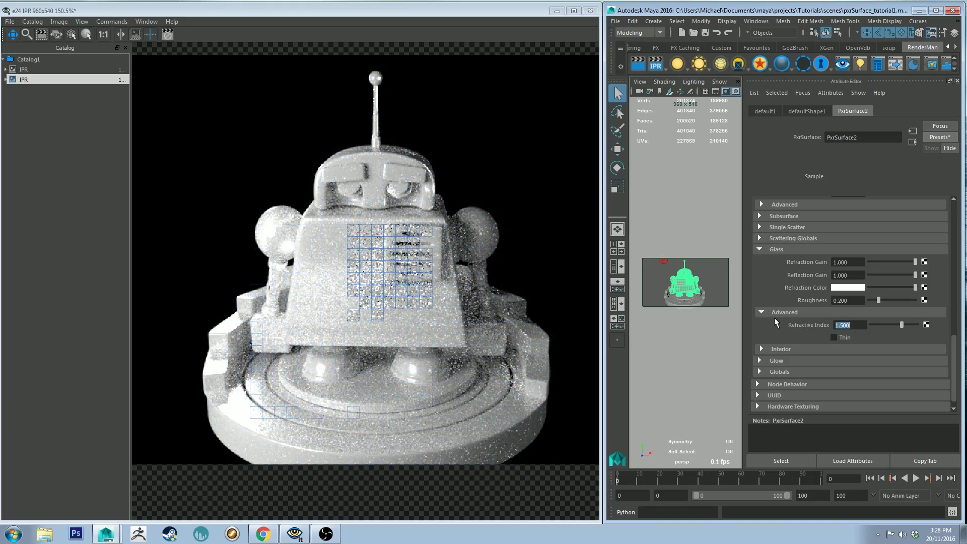
pyautogui.click(846, 337)
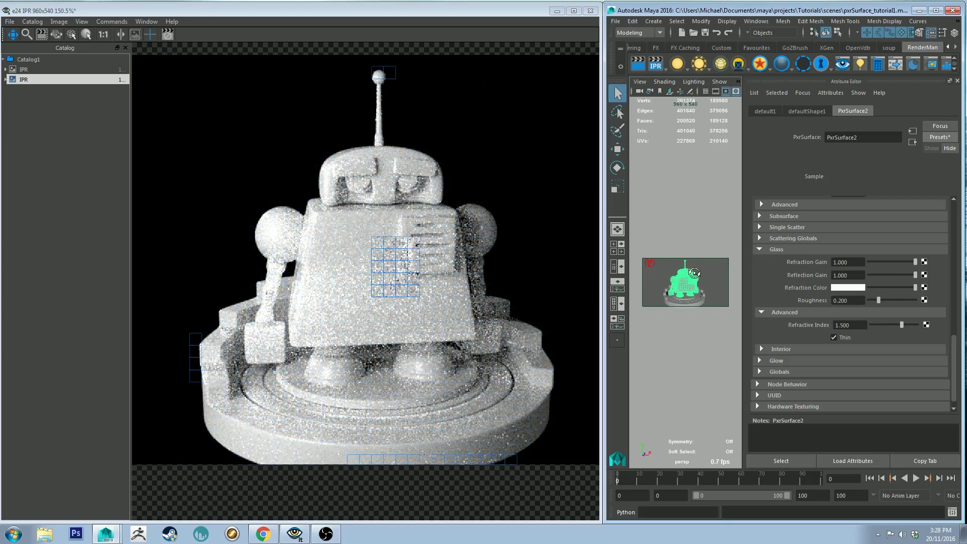
pyautogui.scroll(-3, 700, 253)
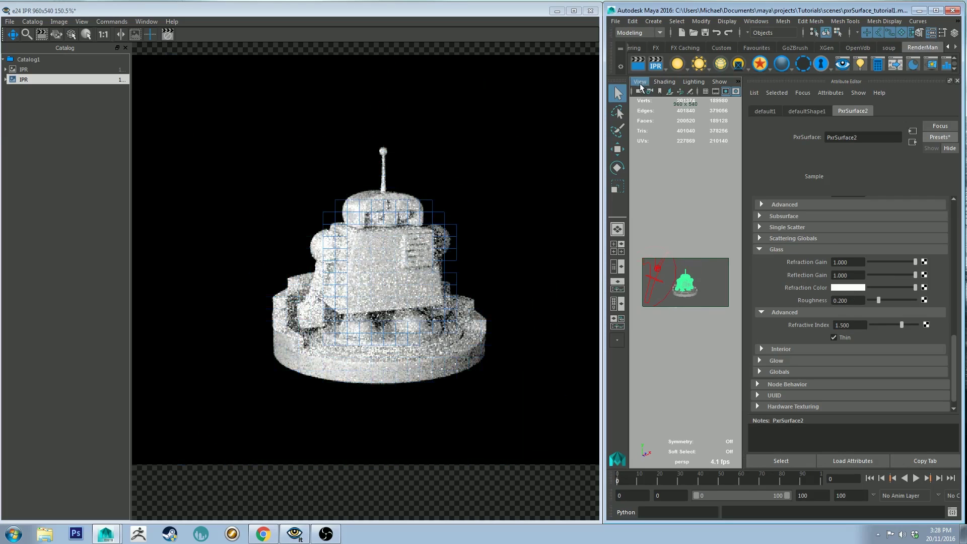
pyautogui.scroll(5, 700, 282)
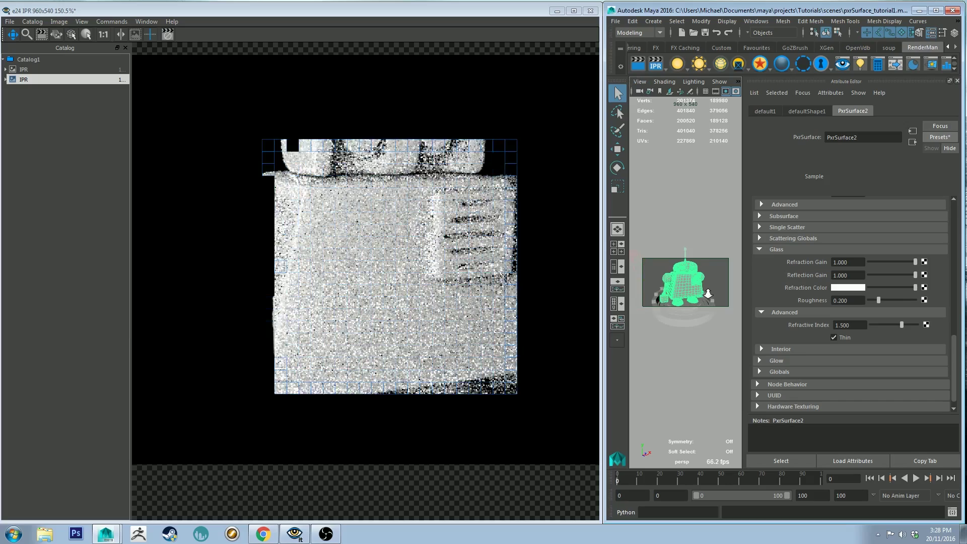
pyautogui.scroll(-3, 703, 285)
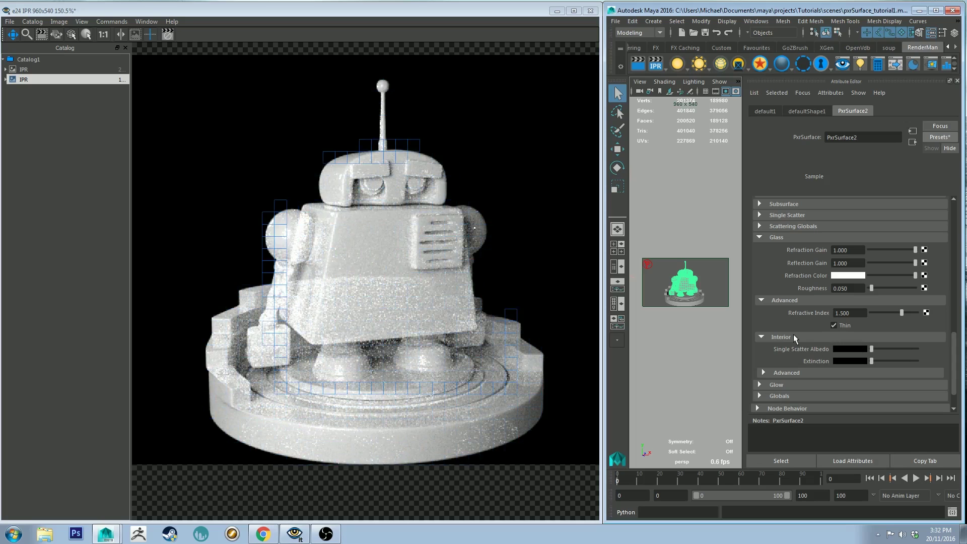
# Step: Raise the glow gain to about 0.225 and tint the glow color pale yellow
pyautogui.click(761, 336)
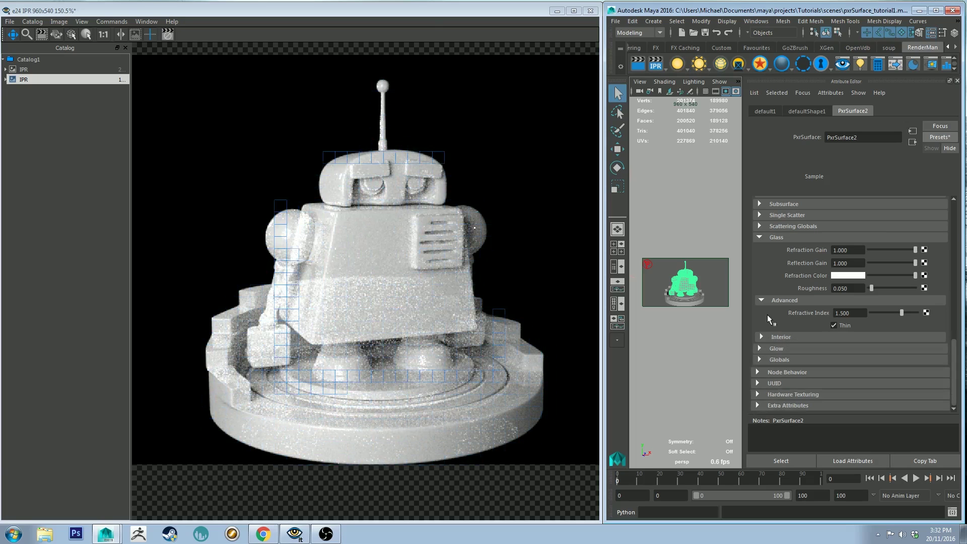
pyautogui.click(759, 237)
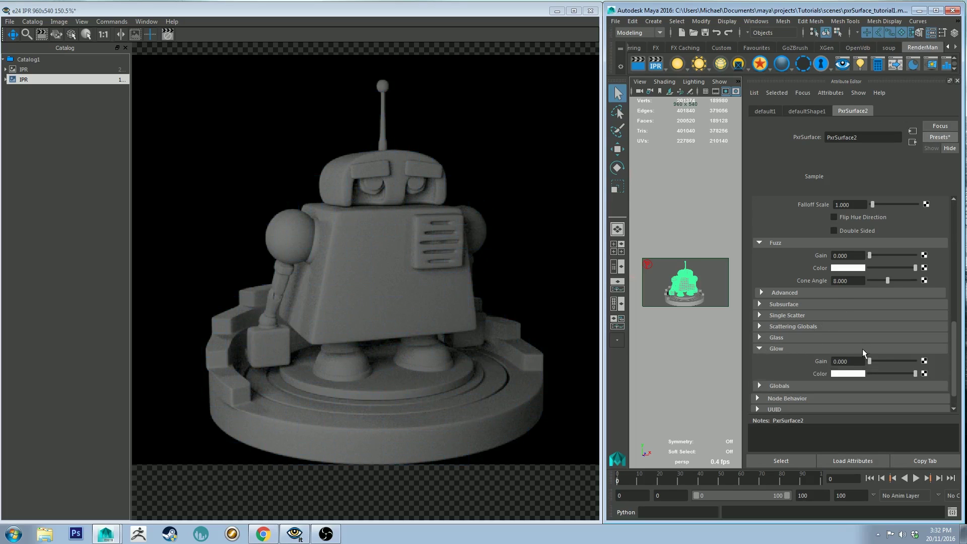
pyautogui.moveTo(884, 362)
pyautogui.mouseDown()
pyautogui.moveTo(895, 359)
pyautogui.moveTo(880, 361)
pyautogui.mouseUp()
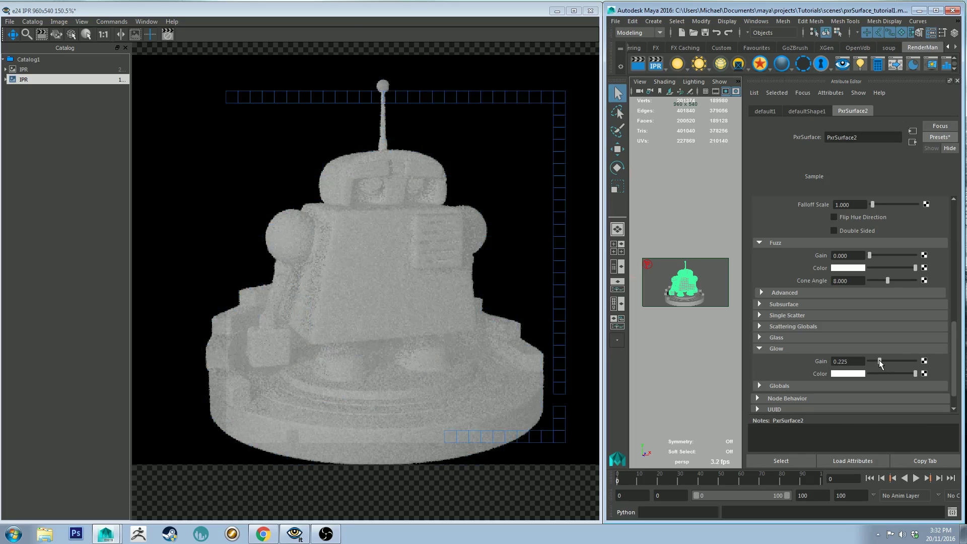
pyautogui.click(849, 374)
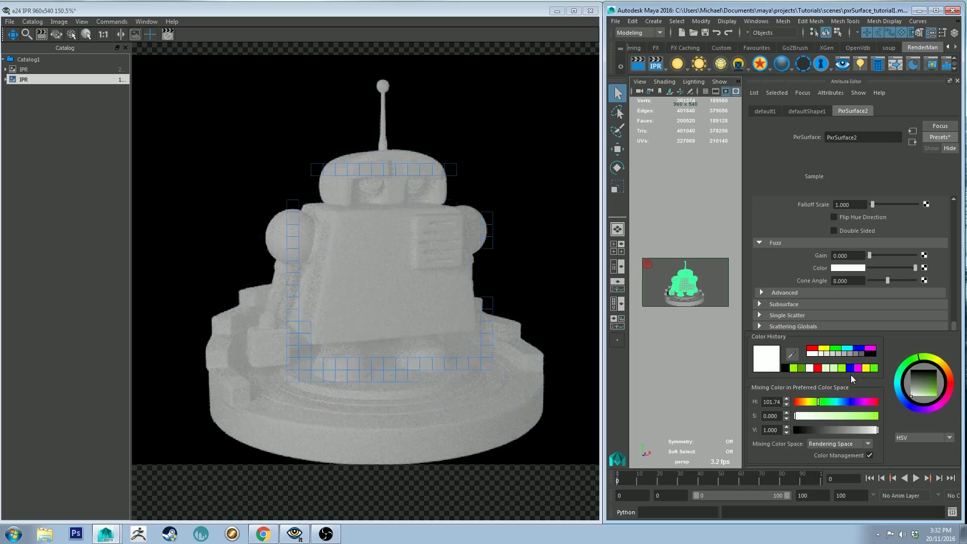
pyautogui.moveTo(931, 379); pyautogui.dragTo(927, 398)
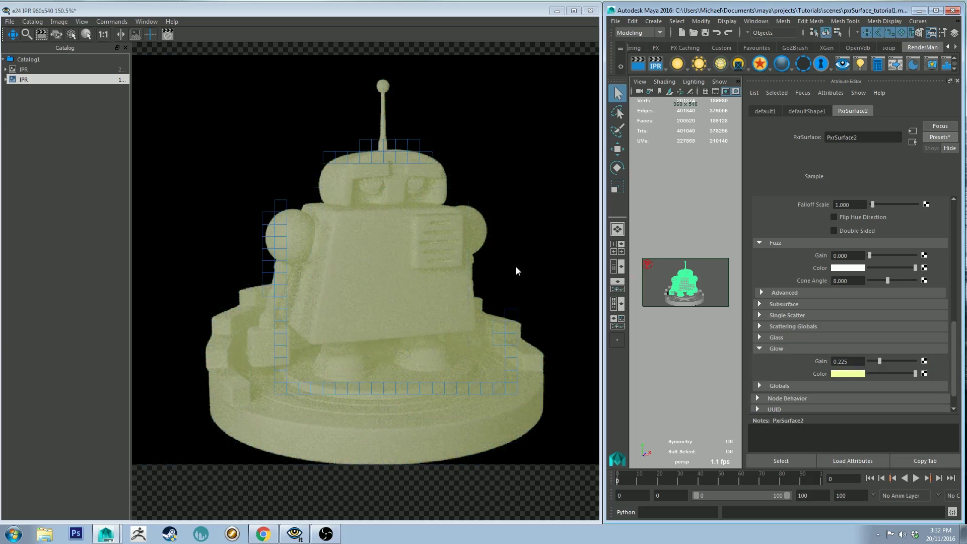
# Step: Change the diffuse color of the material to bright yellow
pyautogui.scroll(10, 851, 240)
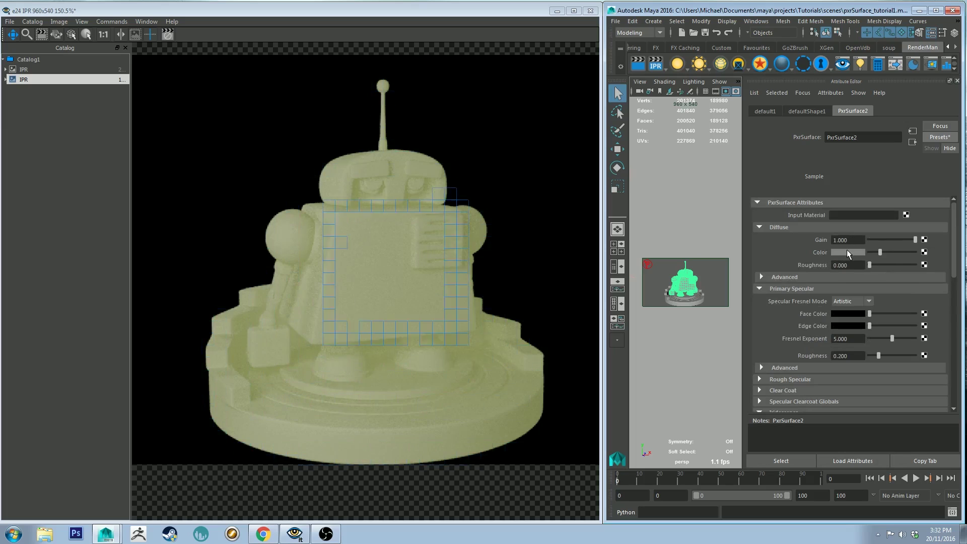
pyautogui.click(847, 250)
pyautogui.click(870, 244)
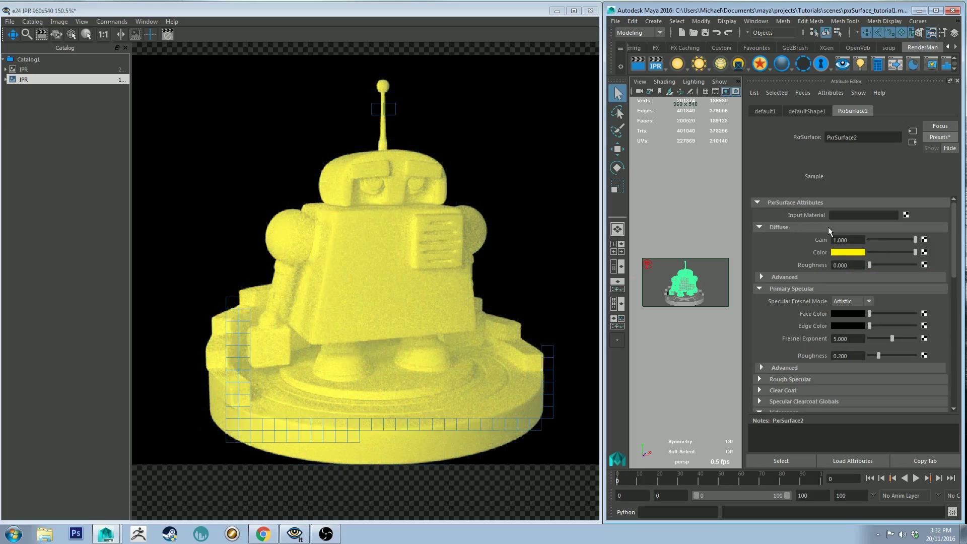
# Step: Expand the Globals settings of the material and change the shadow color to red
pyautogui.scroll(-5, 797, 254)
pyautogui.scroll(-2, 809, 278)
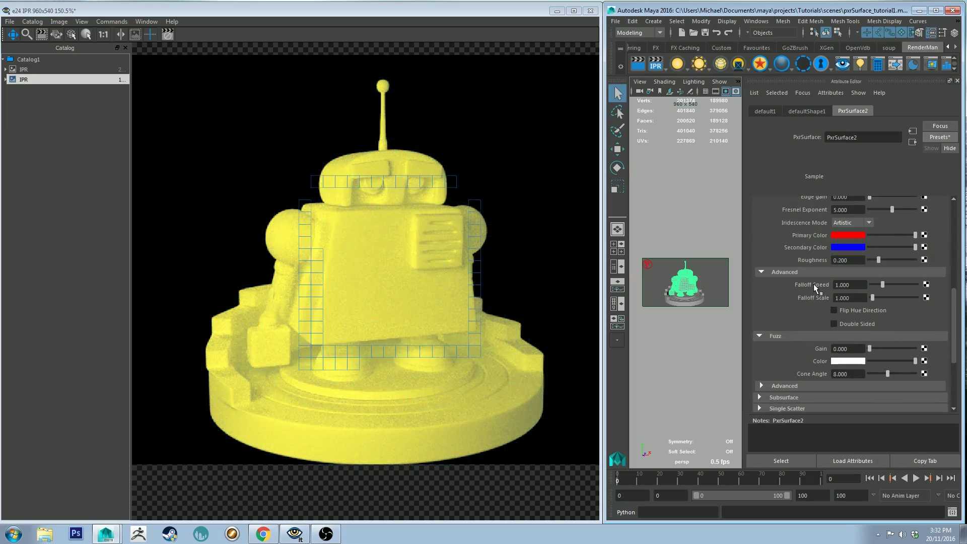
pyautogui.scroll(-2, 820, 286)
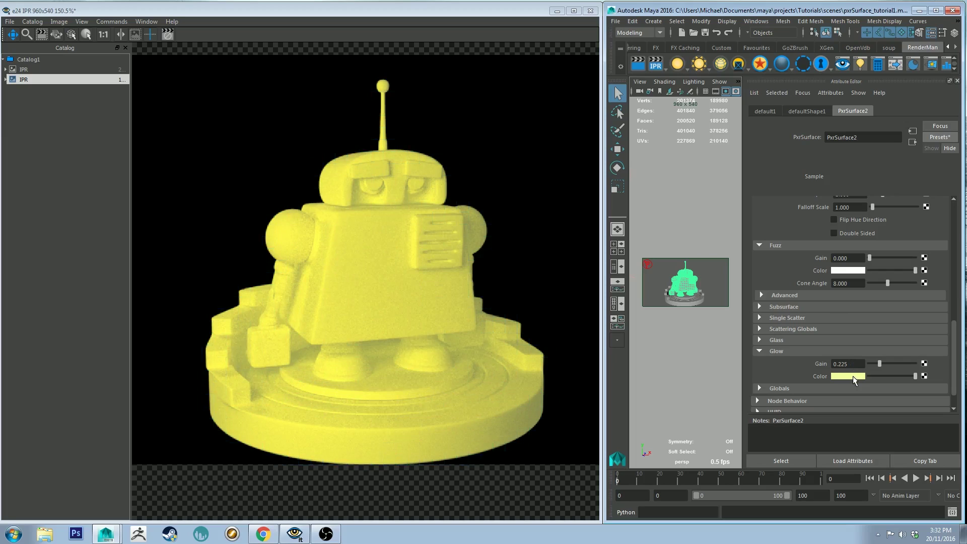
pyautogui.click(842, 348)
pyautogui.click(829, 297)
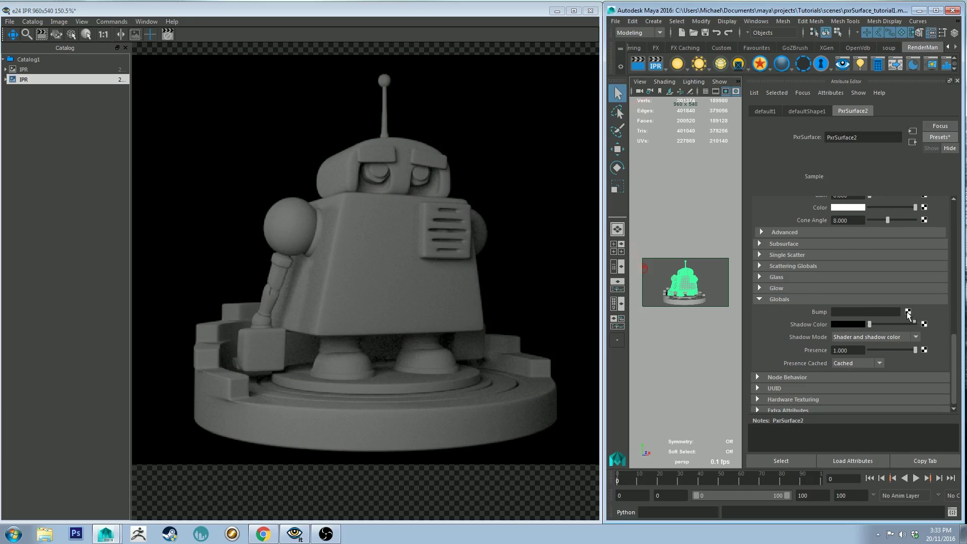
pyautogui.click(851, 323)
pyautogui.click(812, 297)
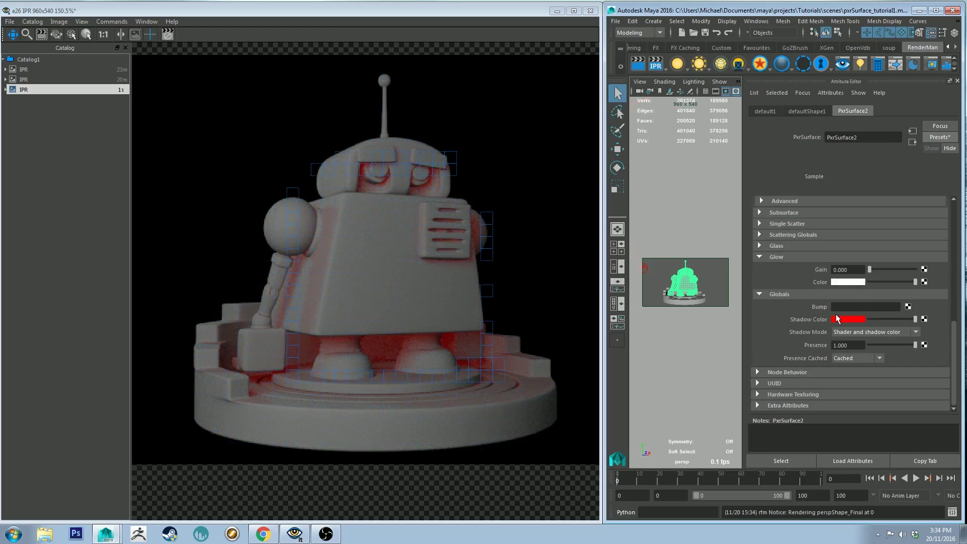
# Step: Collapse the primary specular settings and change the diffuse color to dark red
pyautogui.scroll(10, 810, 308)
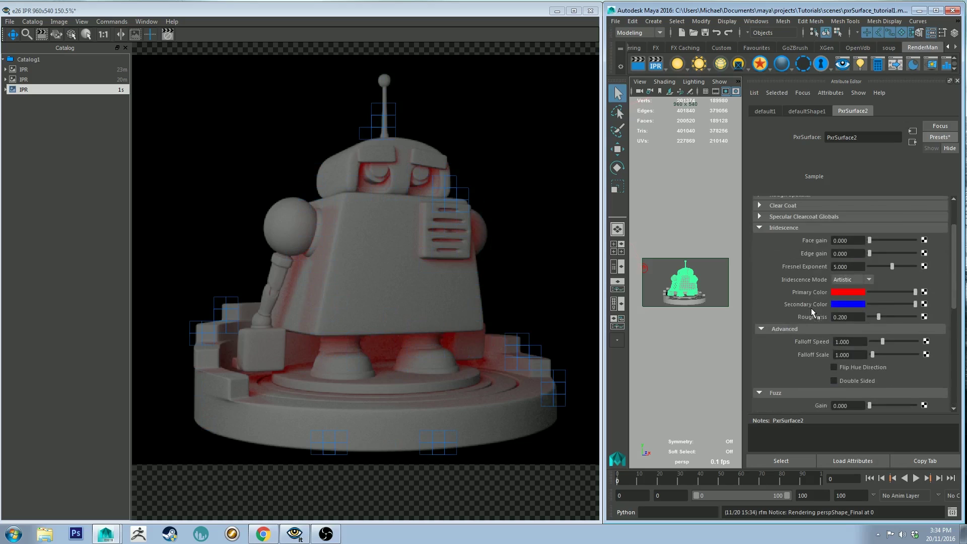
pyautogui.click(760, 238)
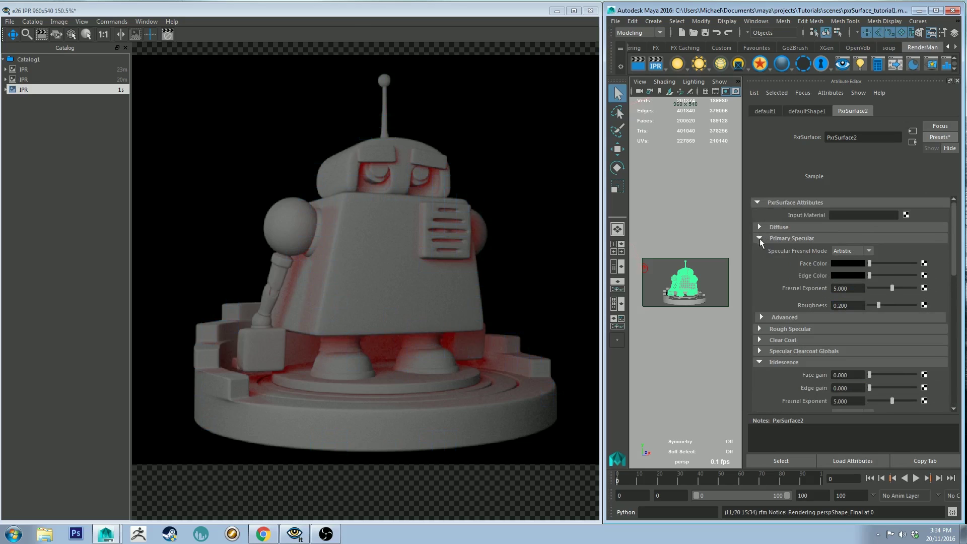
pyautogui.click(759, 238)
pyautogui.click(759, 226)
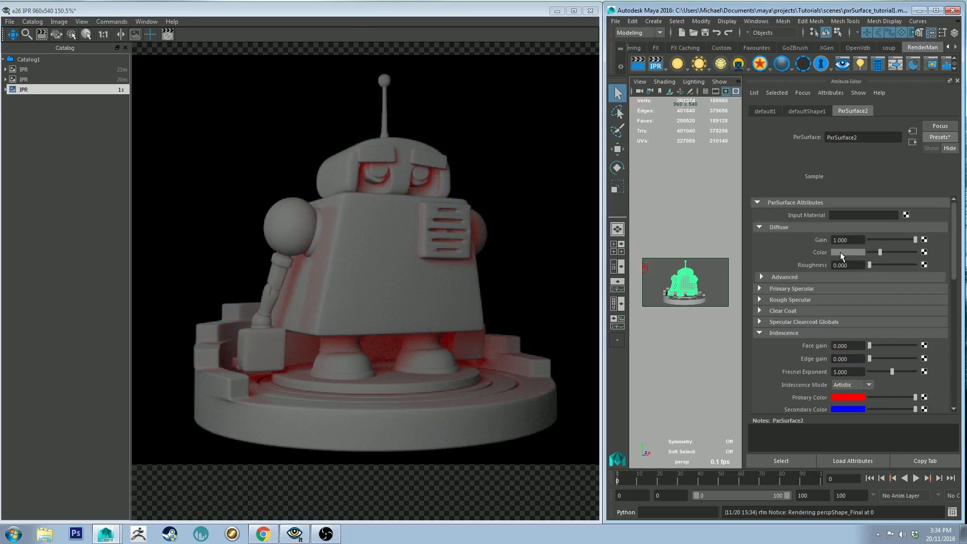
pyautogui.click(840, 252)
pyautogui.click(775, 245)
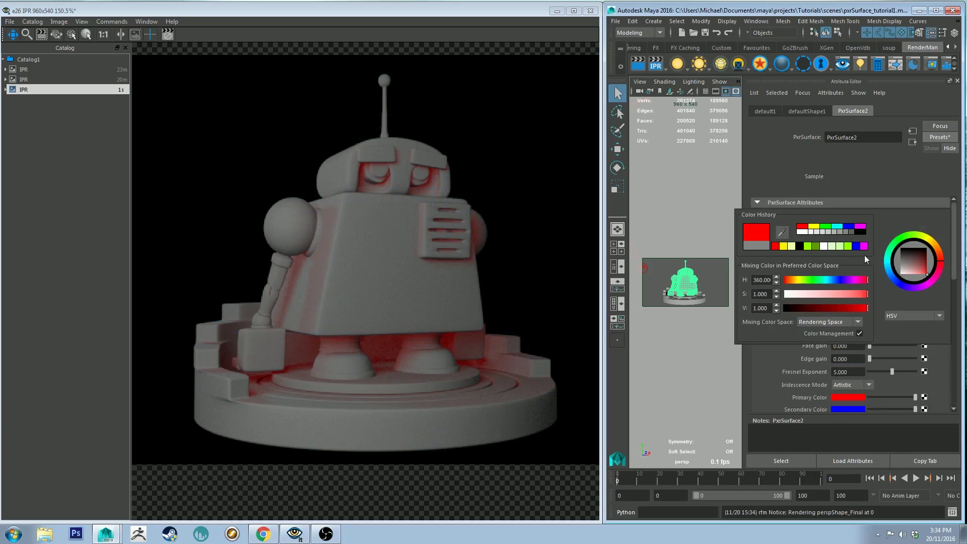
pyautogui.moveTo(930, 265); pyautogui.dragTo(929, 259)
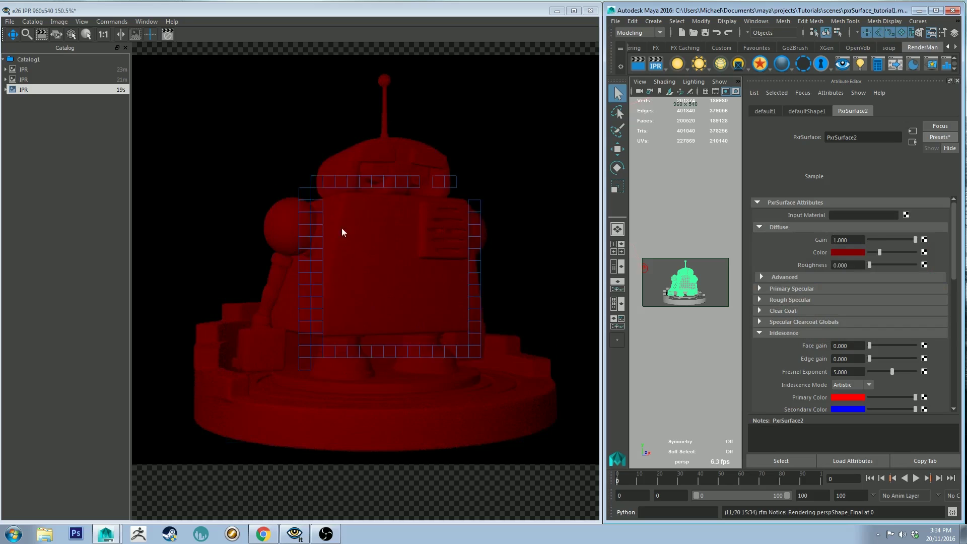
# Step: Lower the material's presence to about 0.022 in the Globals settings and restart the IPR render
pyautogui.scroll(-10, 867, 346)
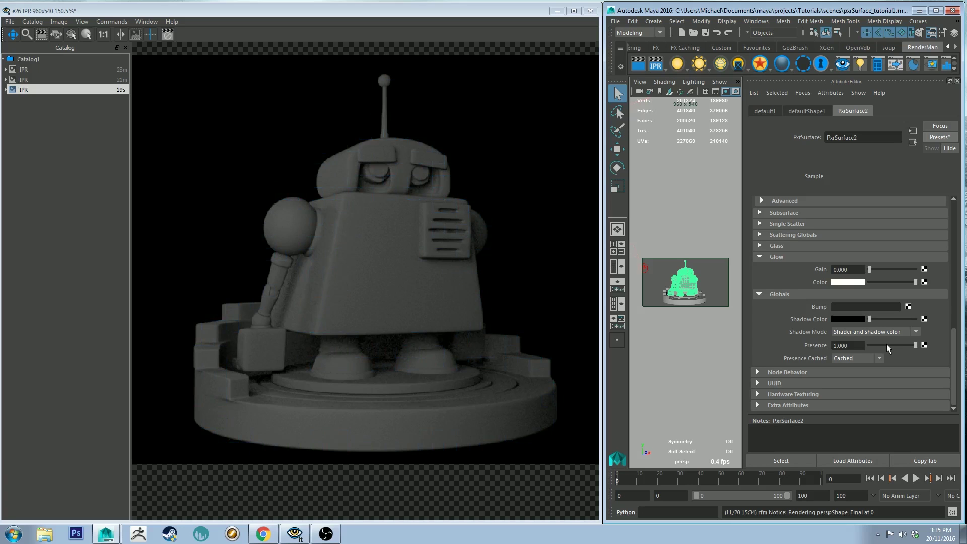
pyautogui.click(886, 344)
pyautogui.click(871, 345)
pyautogui.click(656, 65)
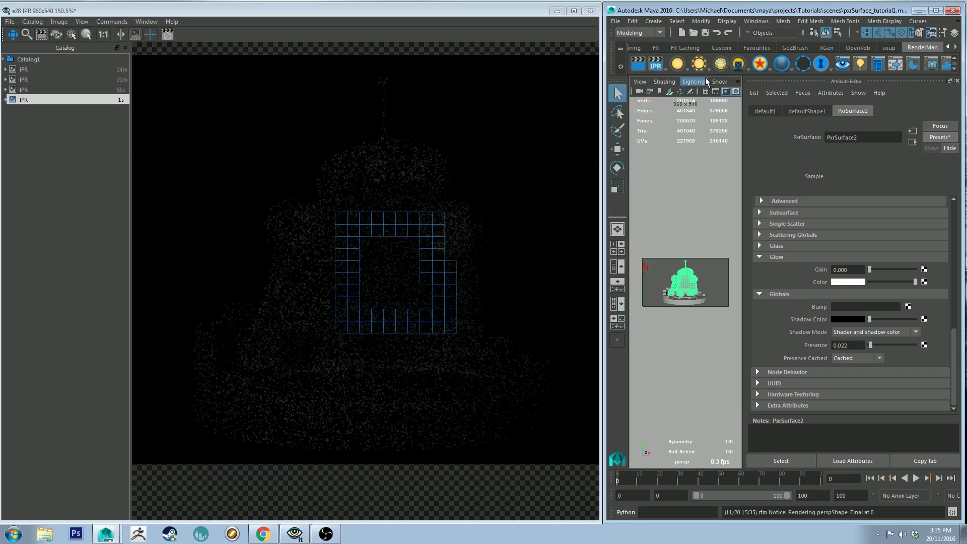
# Step: Raise the presence gradually through about 0.247 and 0.36, up to the full value of 1
pyautogui.click(879, 344)
pyautogui.moveTo(882, 346); pyautogui.dragTo(892, 343)
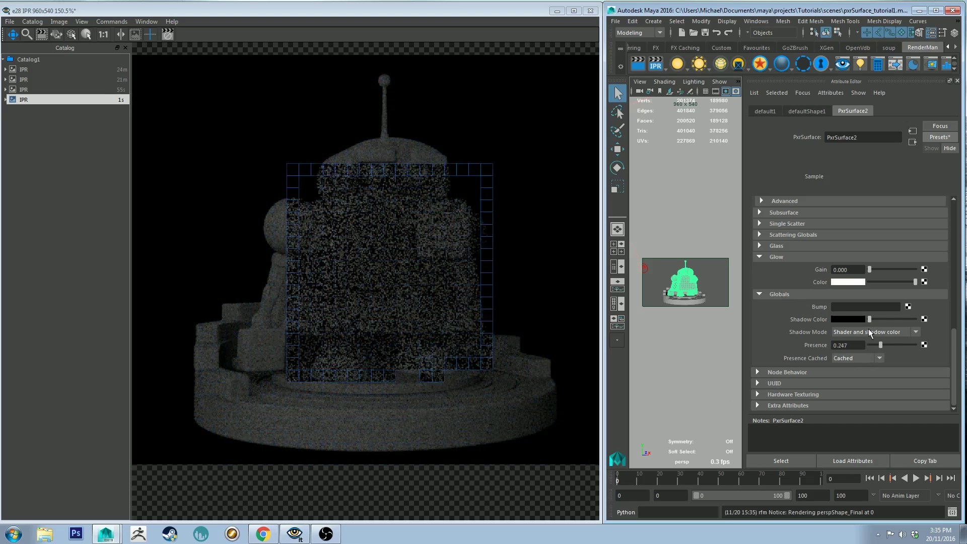
pyautogui.moveTo(880, 345); pyautogui.dragTo(886, 346)
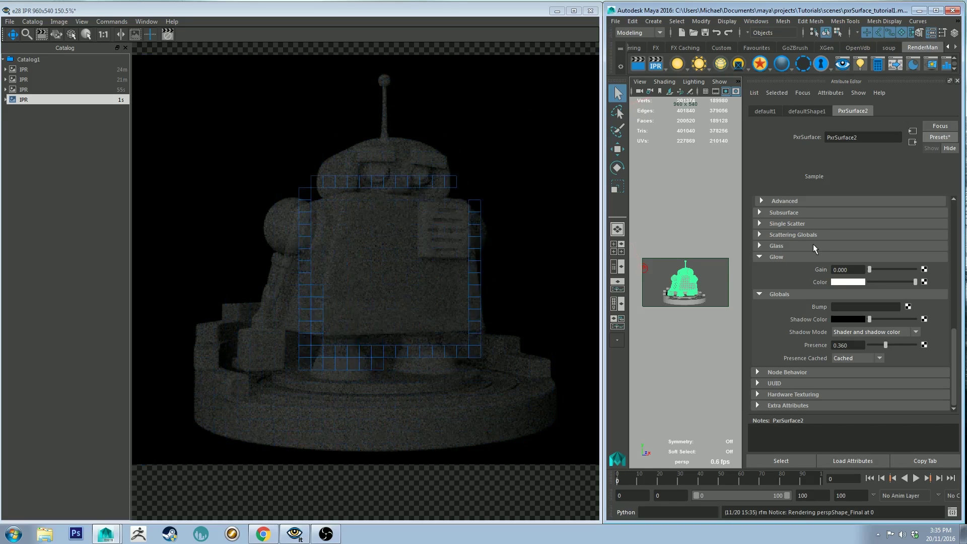
pyautogui.moveTo(885, 345); pyautogui.dragTo(916, 345)
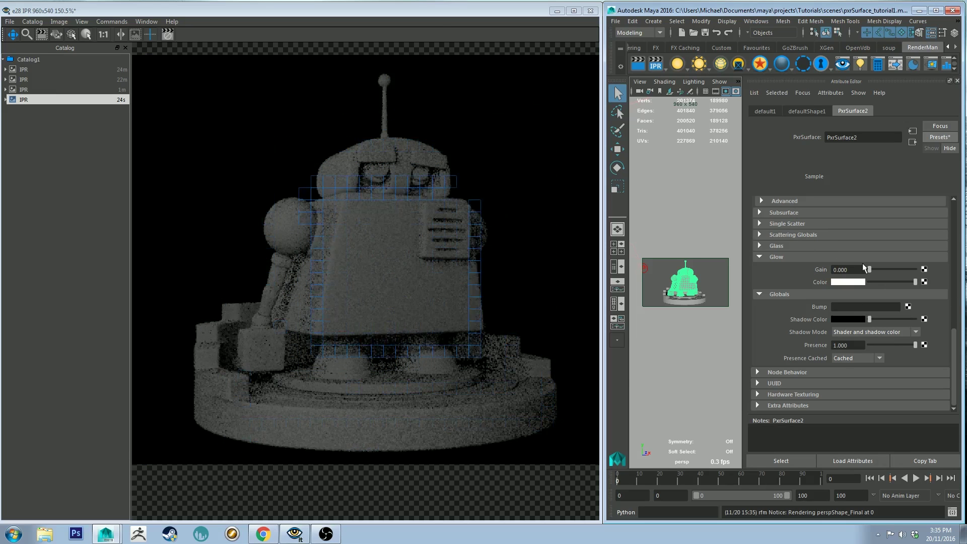
# Step: Collapse the Glow, Globals, Fuzz and Iridescence sections of the PxrSurface attributes
pyautogui.scroll(5, 863, 264)
pyautogui.scroll(-5, 866, 267)
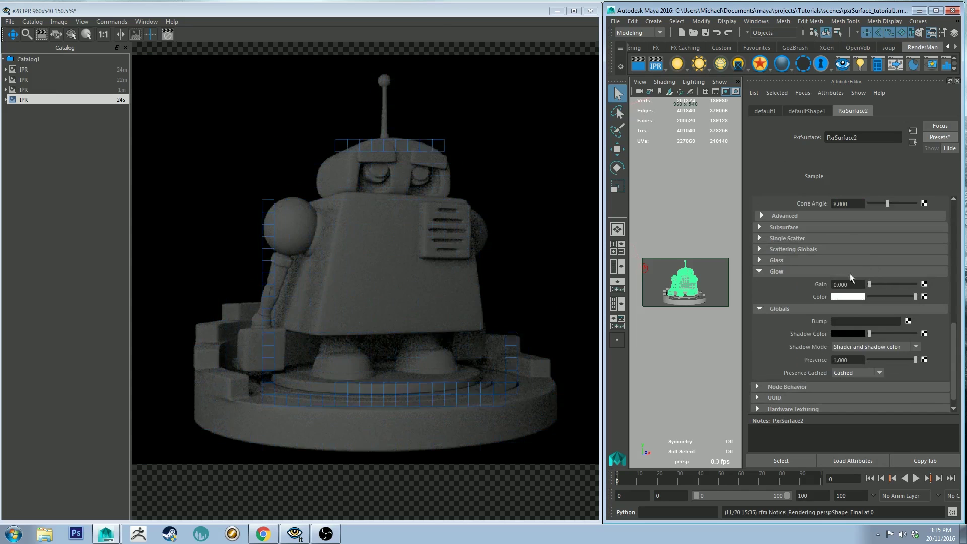
pyautogui.click(760, 271)
pyautogui.click(760, 297)
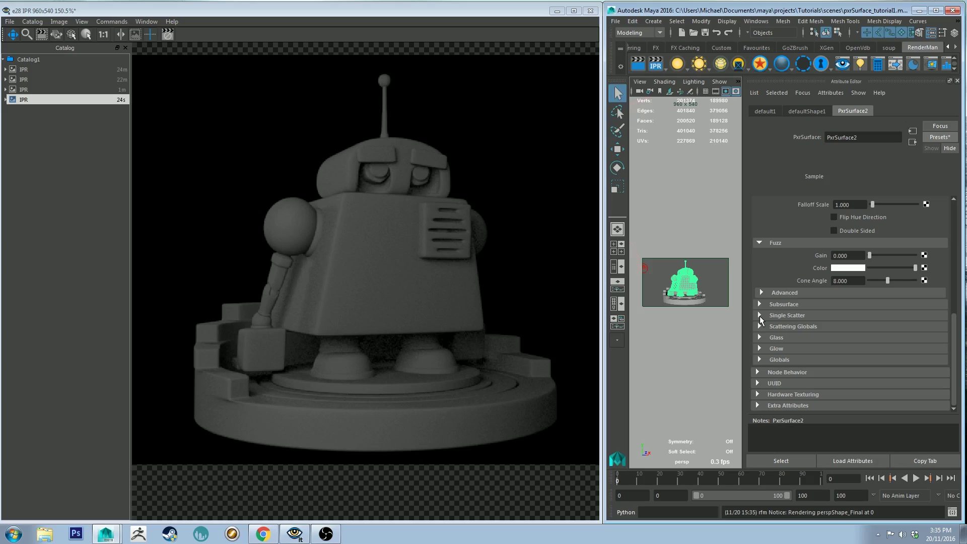
pyautogui.click(762, 244)
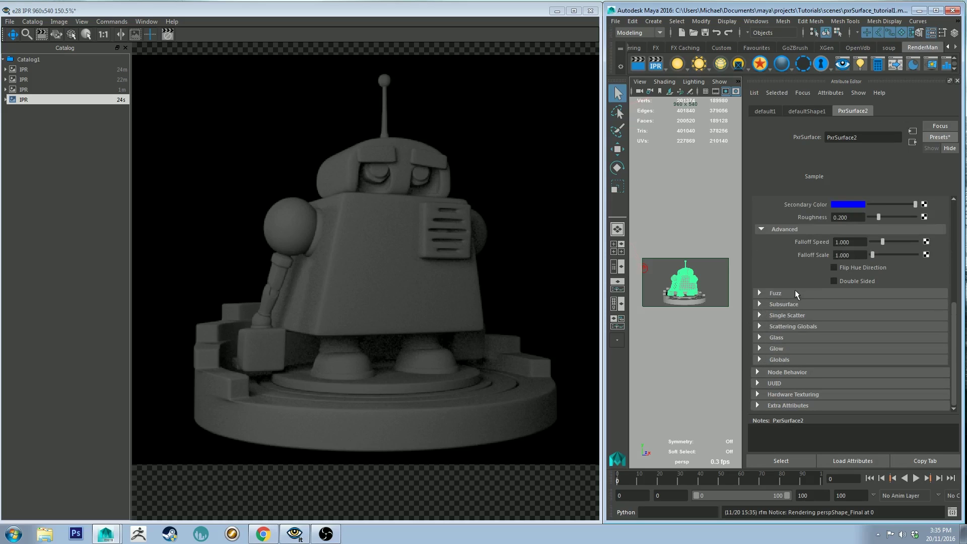
pyautogui.click(777, 290)
pyautogui.click(763, 291)
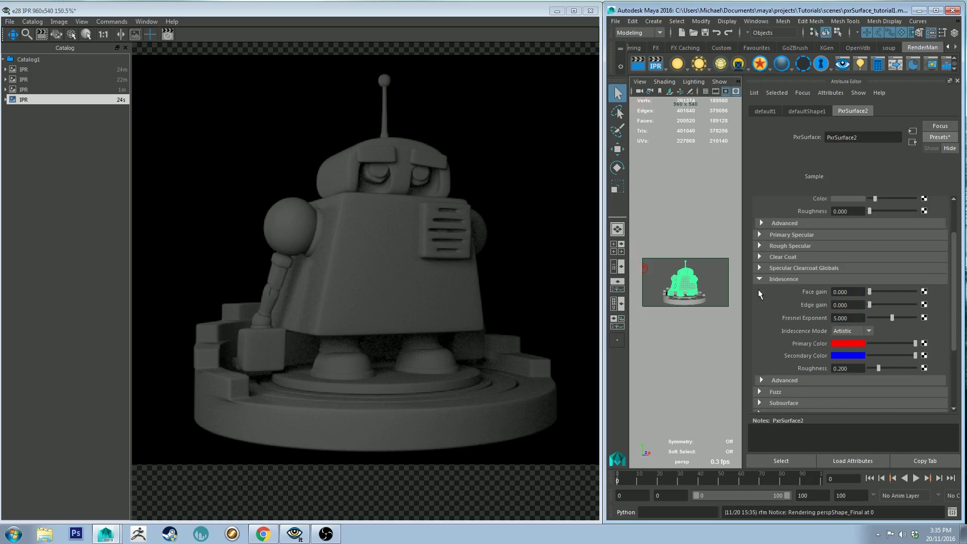
pyautogui.click(759, 281)
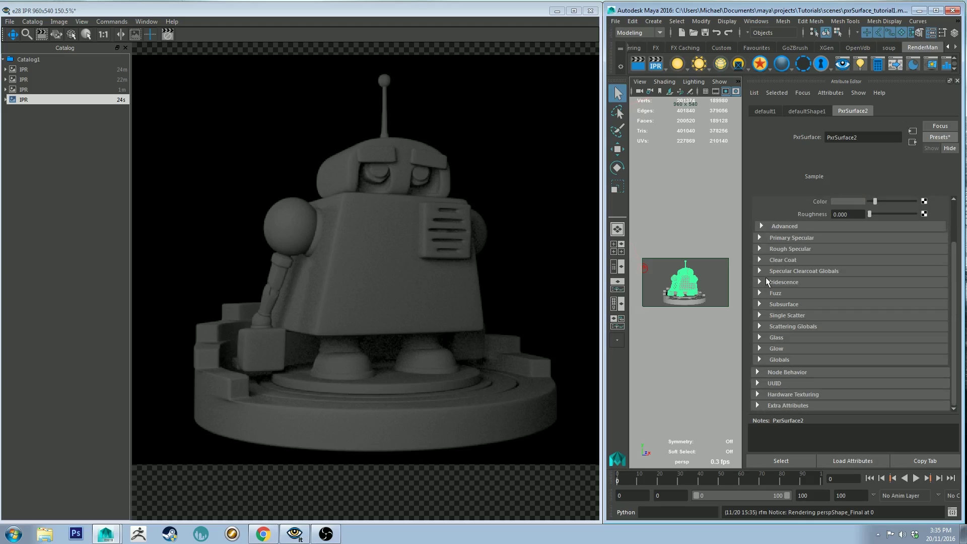
pyautogui.scroll(3, 785, 272)
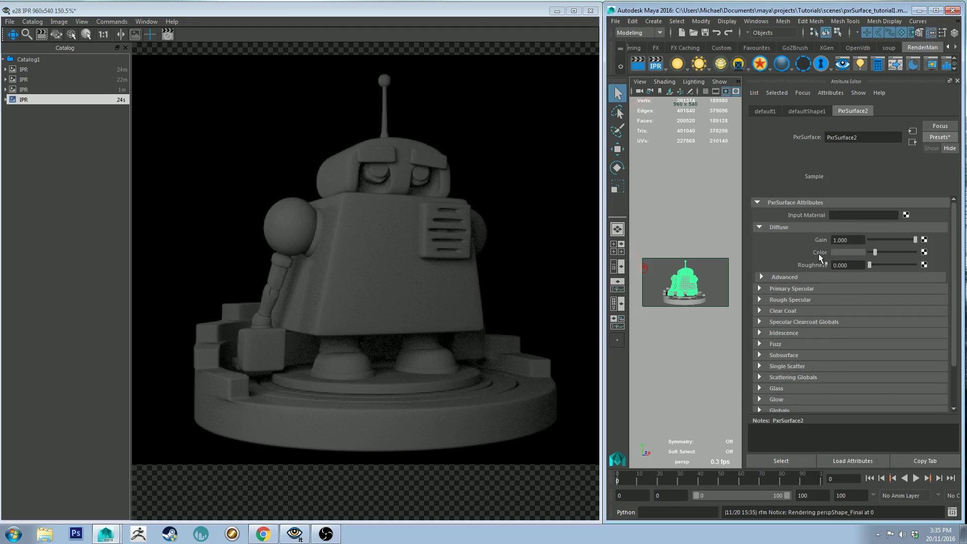